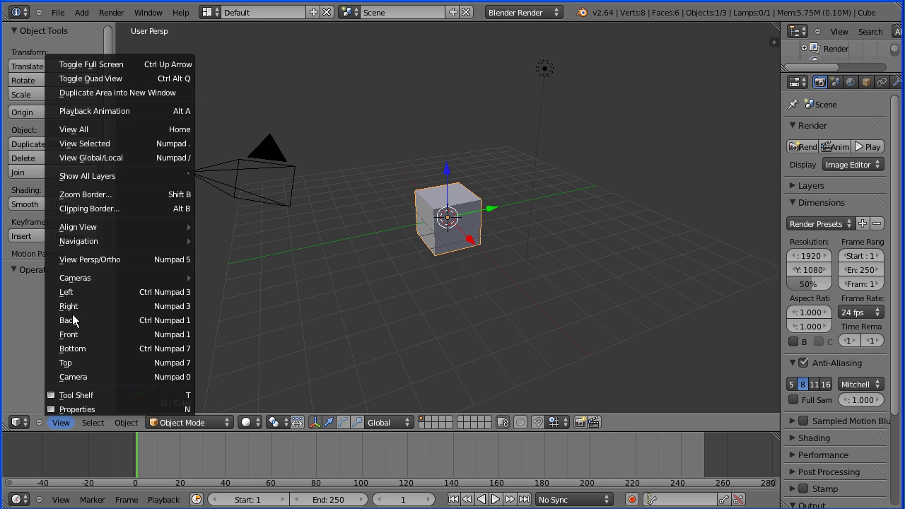
Switch the 3D view to an orthographic projection seen from the front.
left_click(149, 259)
left_click(61, 422)
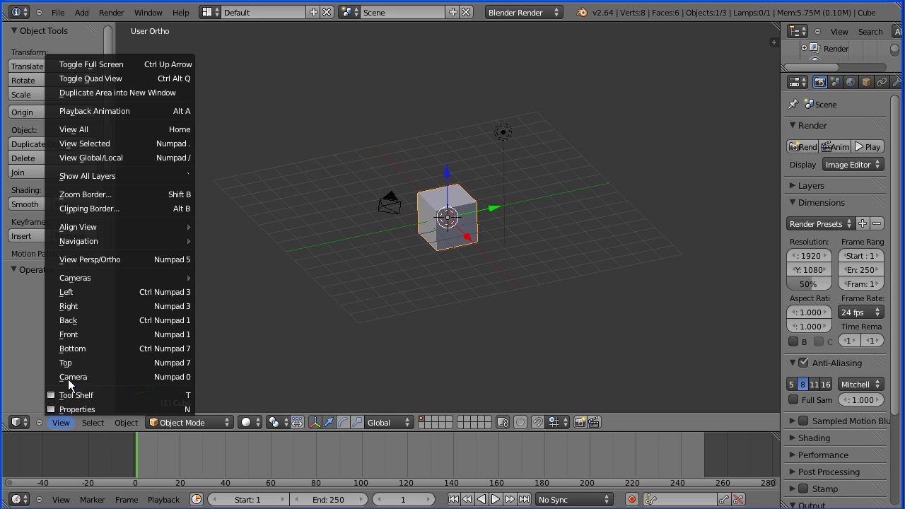
left_click(172, 339)
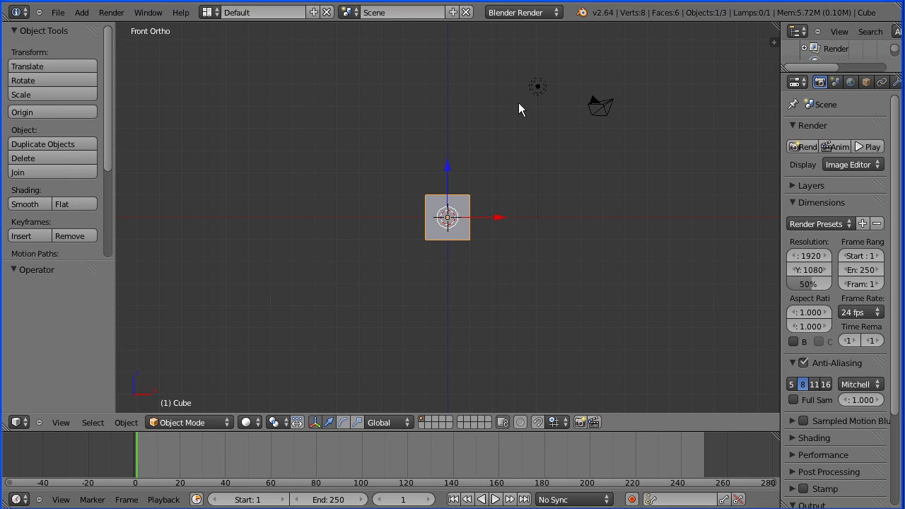
Move the lamp to directly above the cube, about -4.02 along X and 1.15 along Z.
right_click(538, 86)
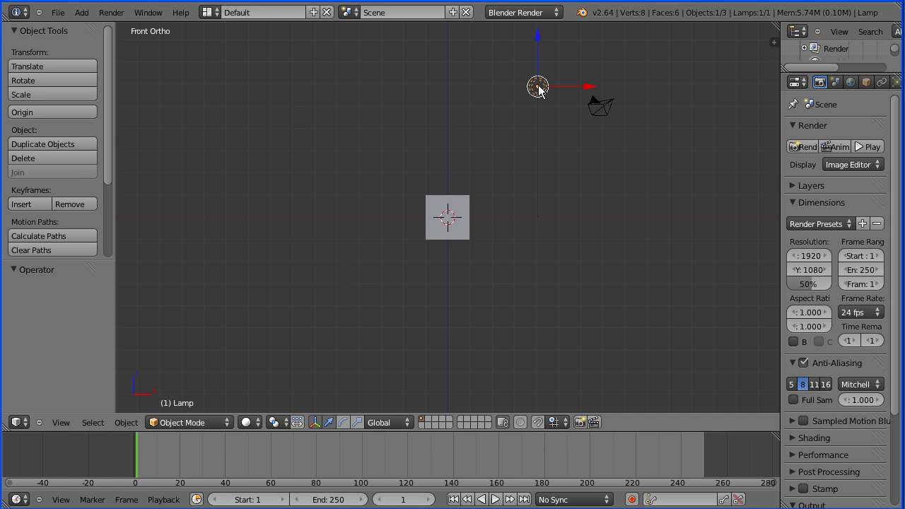
key("g")
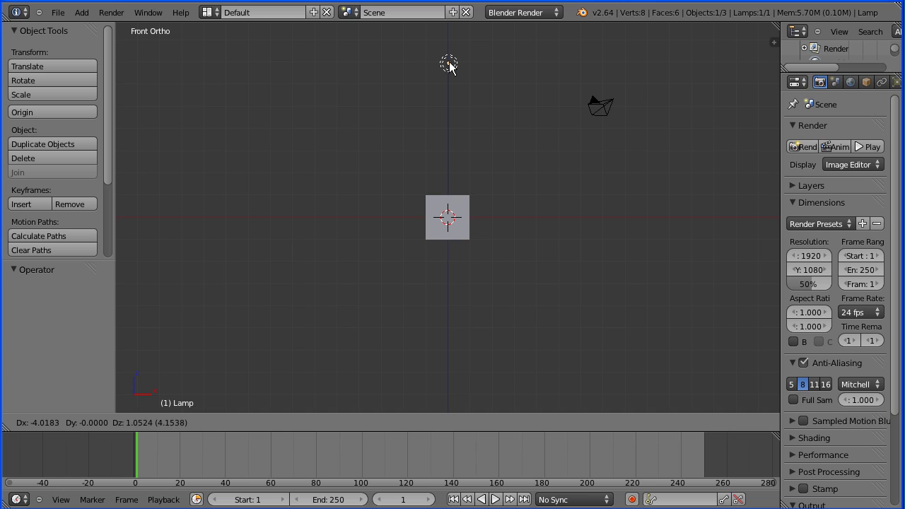
left_click(449, 62)
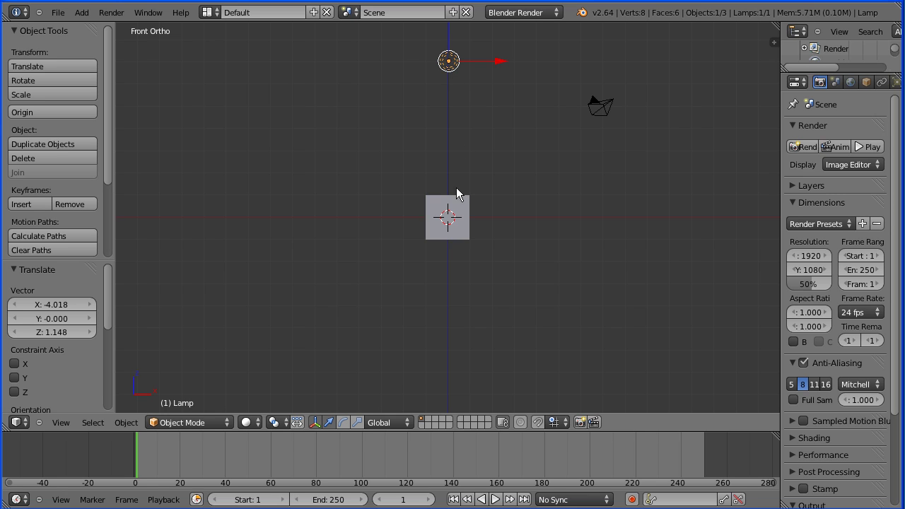
Put the cube in Edit Mode and enable the X Mirror mesh option.
right_click(459, 212)
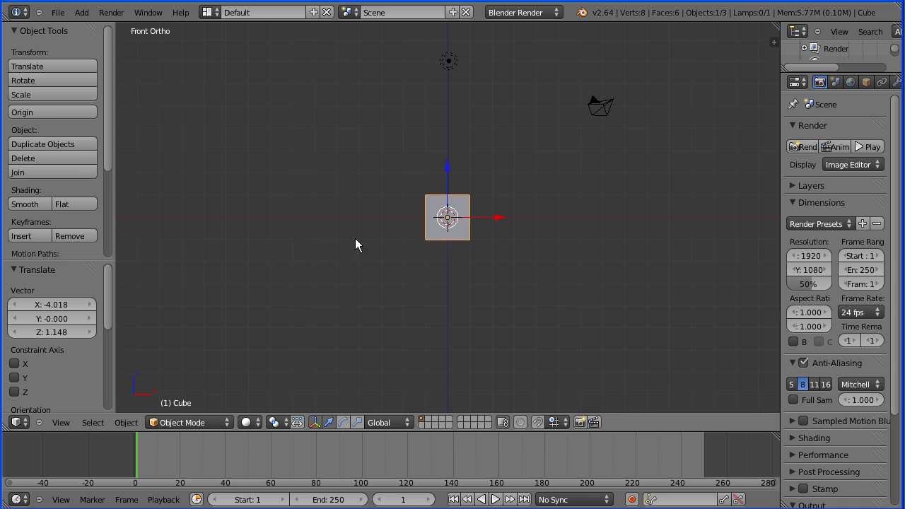
left_click(201, 422)
left_click(204, 395)
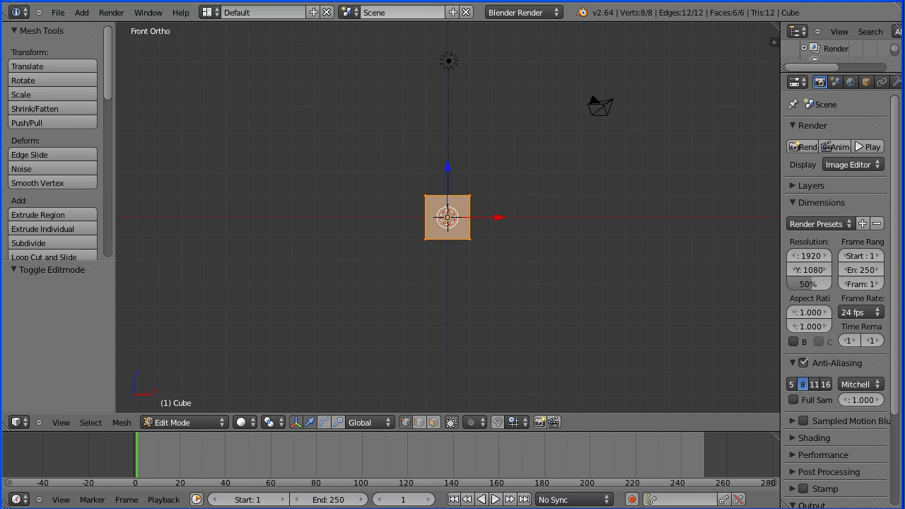
mouse_move(108, 57)
left_mouse_down()
mouse_move(122, 158)
mouse_move(116, 244)
left_mouse_up()
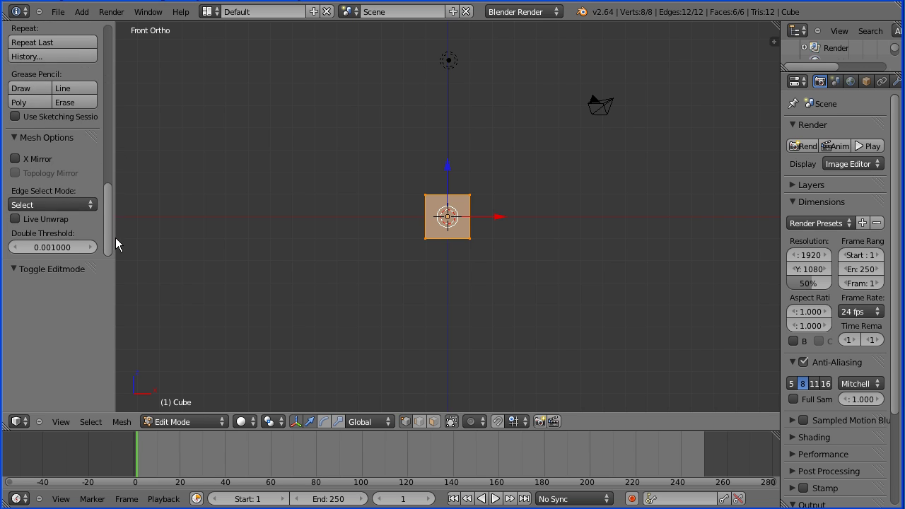
left_click(36, 161)
Delete all of the cube's vertices, leaving an empty mesh in Edit Mode.
left_click_drag(105, 213, 115, 119)
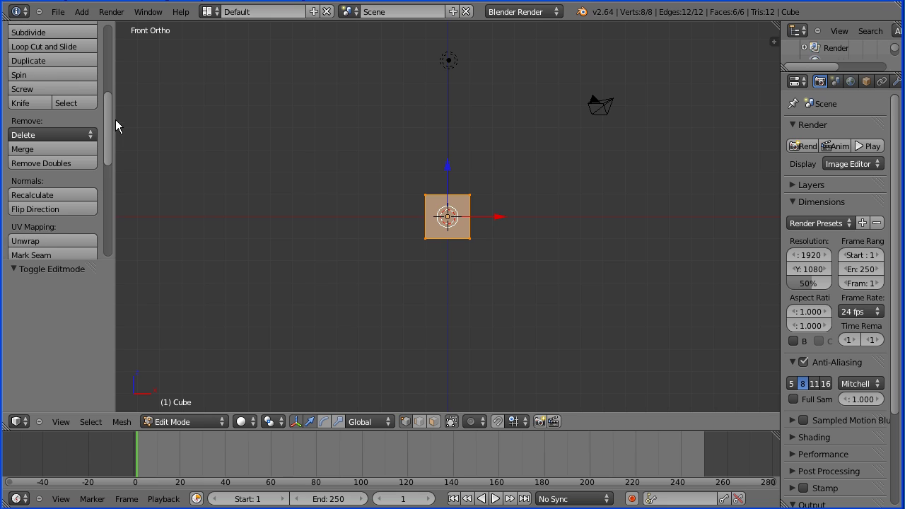
left_click(58, 134)
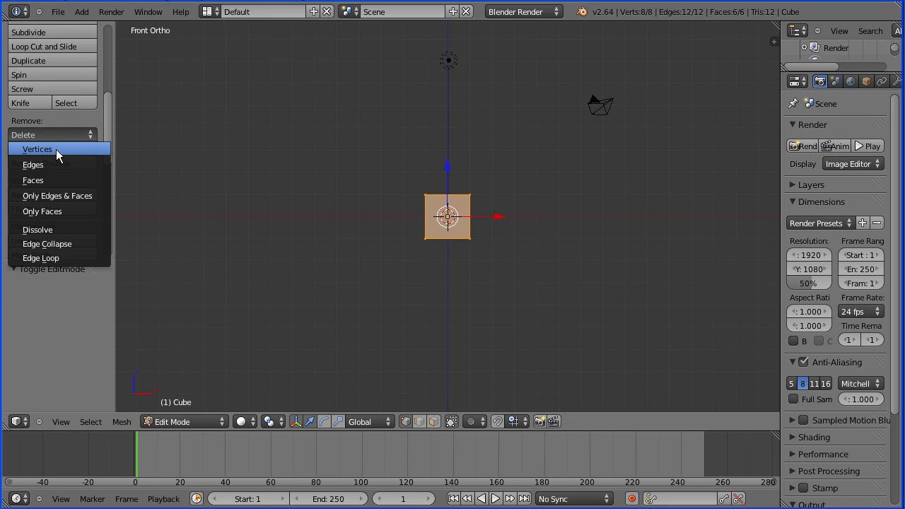
left_click(55, 149)
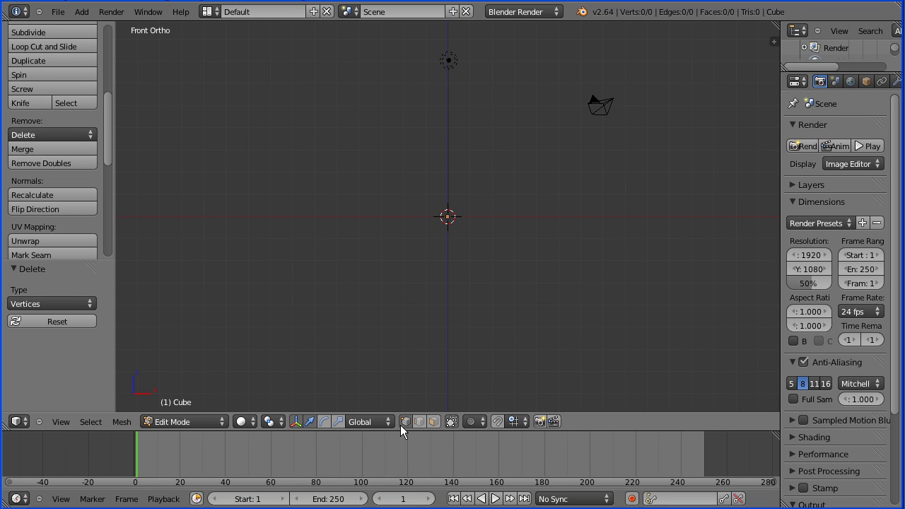
Enlarge the 3D view by shrinking the timeline area below it.
left_click_drag(400, 431, 400, 488)
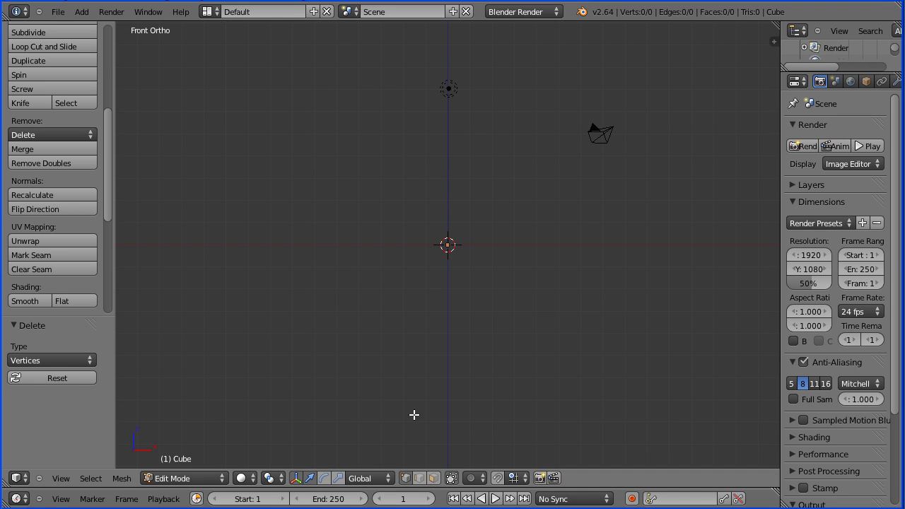
scroll(460, 349, "up", 1)
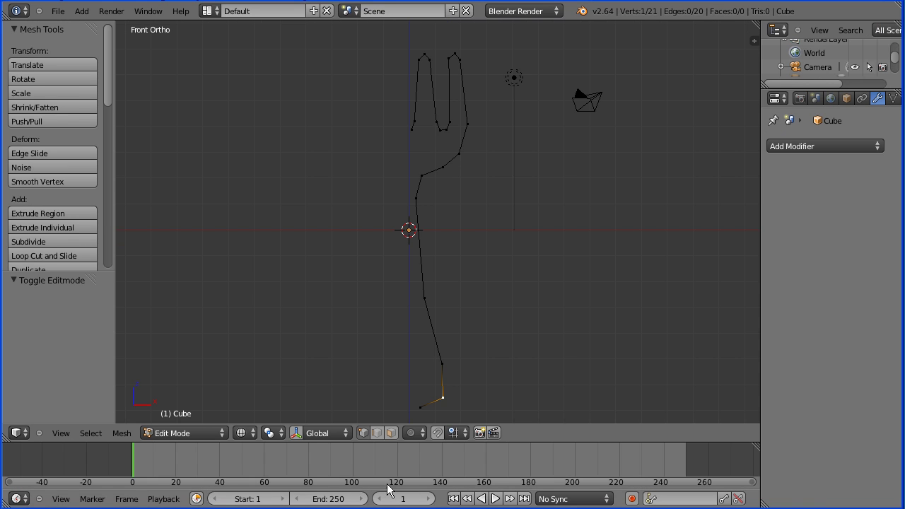
right_click(424, 409)
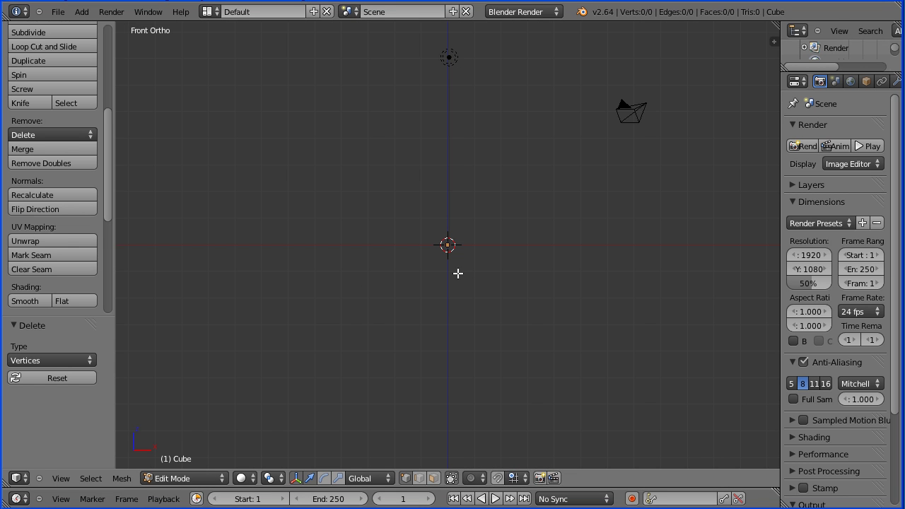
Hide the 3D manipulator and place the first three outline vertices around the lower right end of the fork handle.
left_click(460, 428, "ctrl")
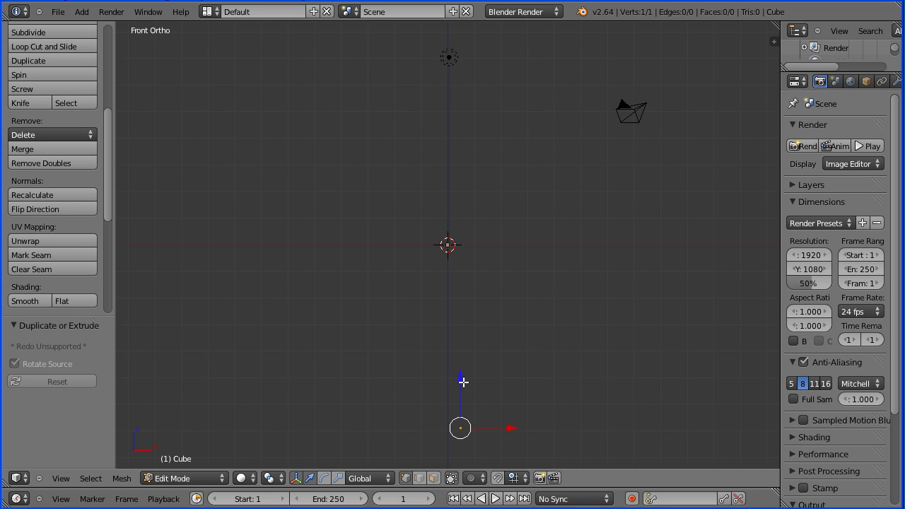
left_click(296, 479)
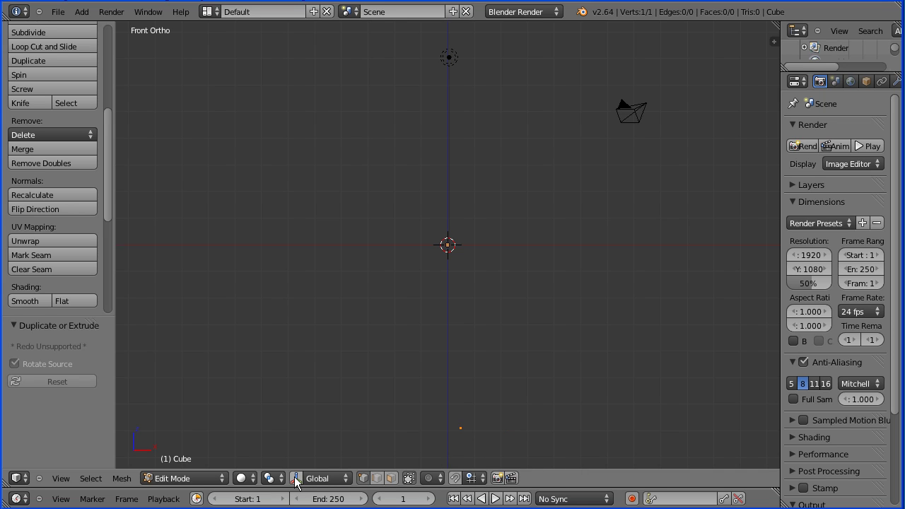
left_click(485, 422, "ctrl")
left_click(482, 393, "ctrl")
key("Tab")
key("Tab")
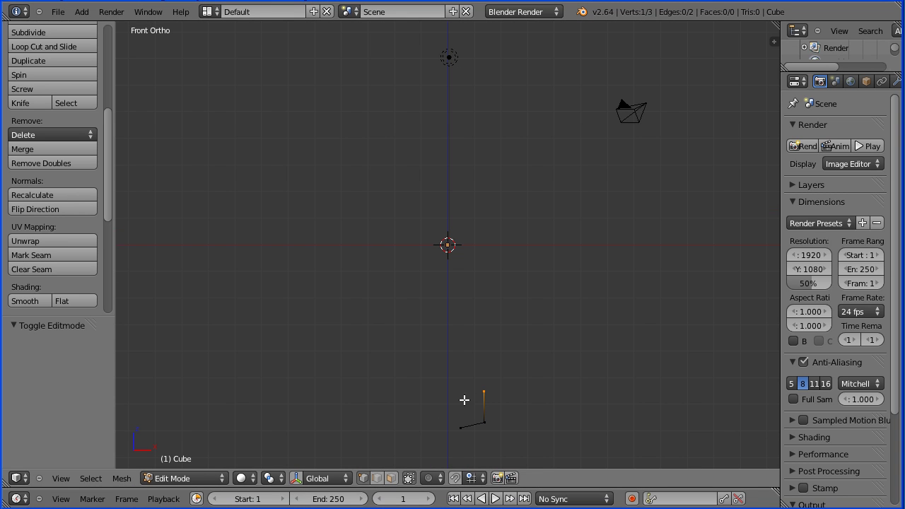
Extend the outline with six vertices up the handle's right side, through the neck and out to the fork head's outer edge.
left_click(462, 318, "ctrl")
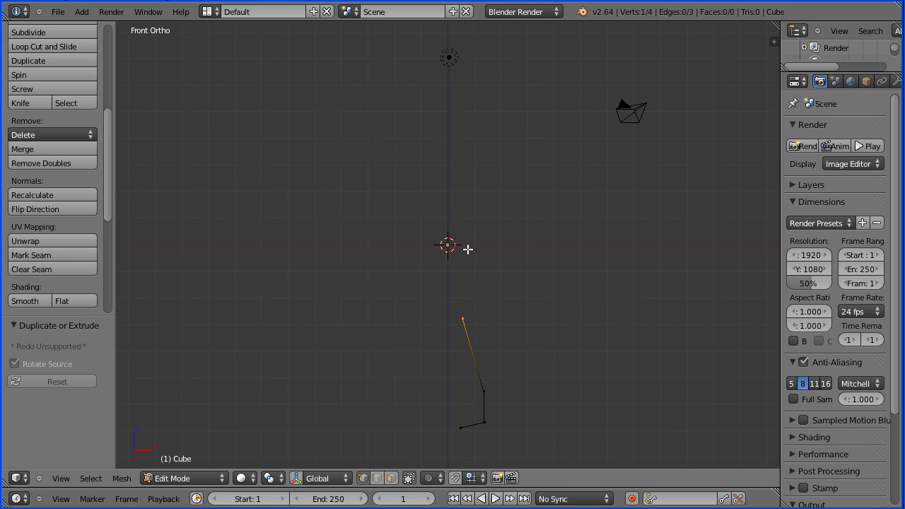
left_click(459, 212, "ctrl")
left_click(467, 186, "ctrl")
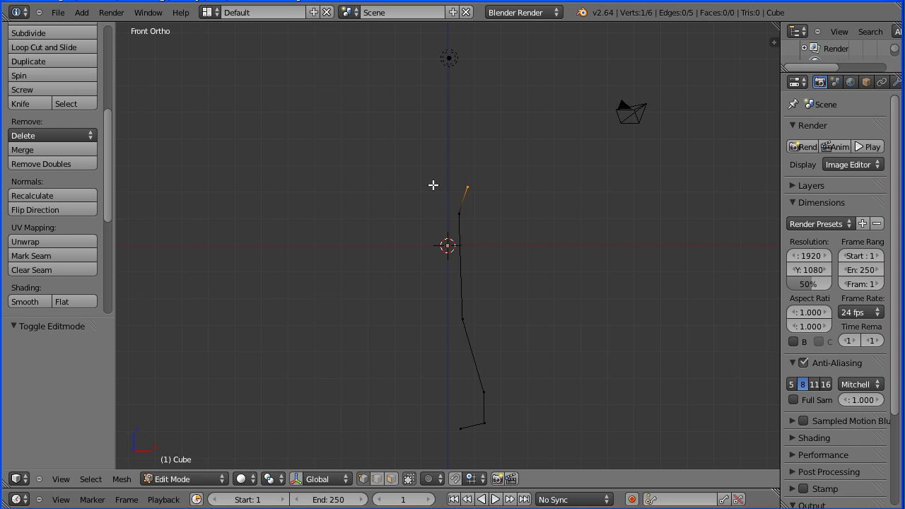
left_click(486, 180, "ctrl")
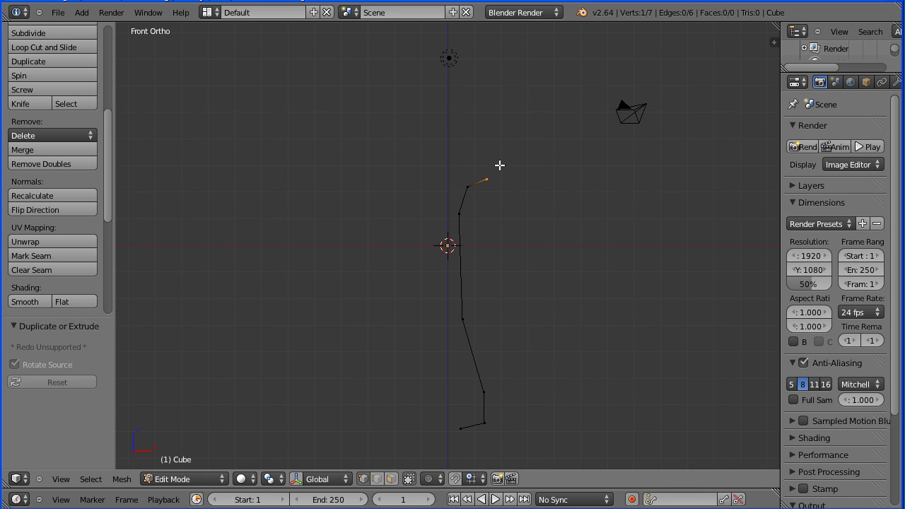
left_click(501, 165, "ctrl")
left_click(506, 139, "ctrl")
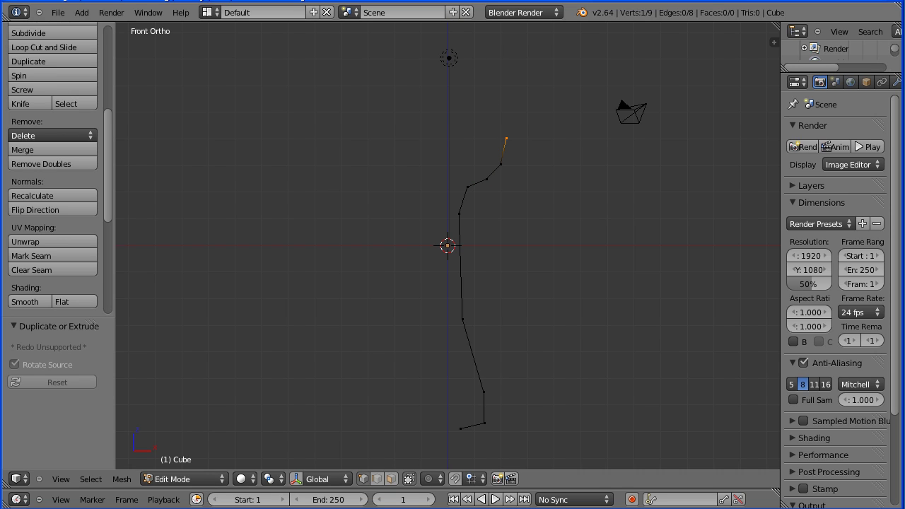
key("Tab")
key("Tab")
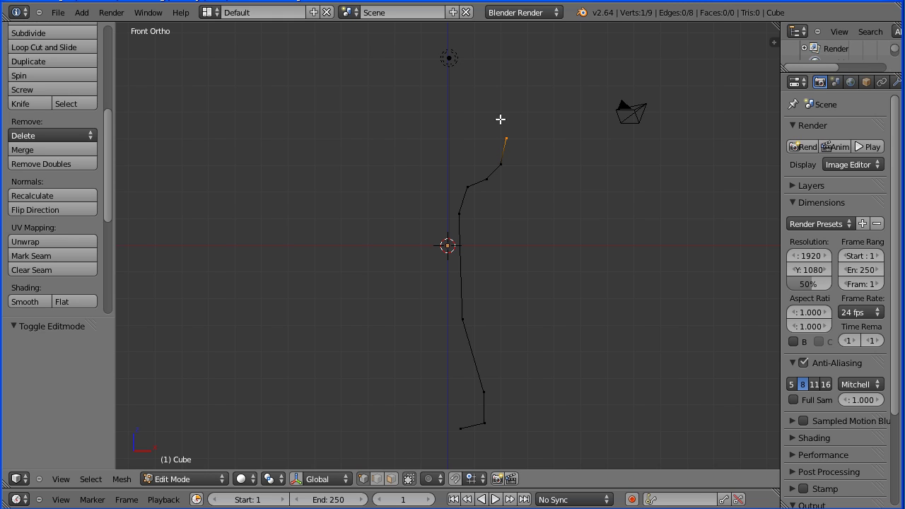
Add three vertices forming the outer prong's outer side and its pointed tip.
left_click(501, 67, "ctrl")
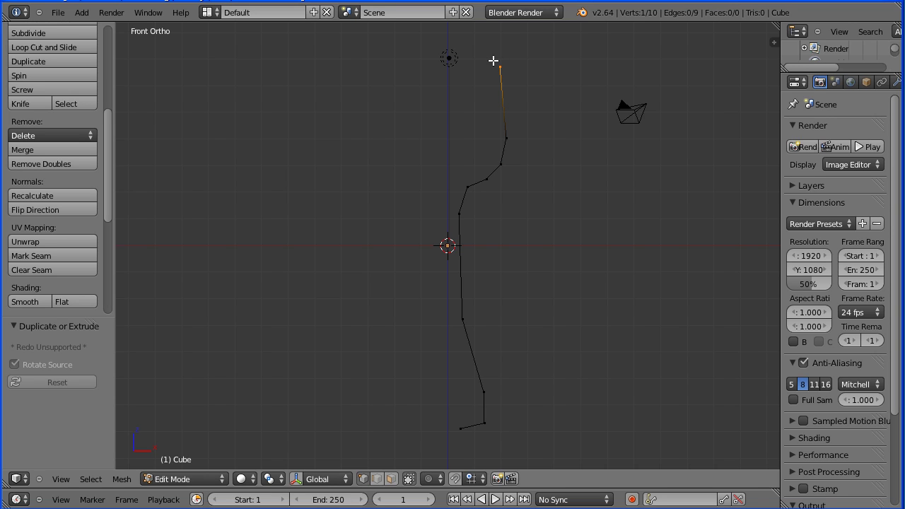
left_click(493, 61, "ctrl")
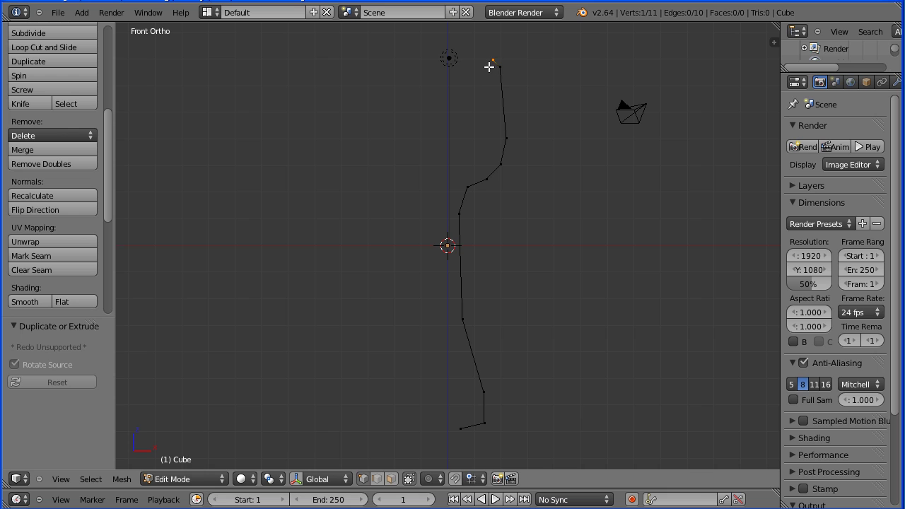
left_click(489, 65, "ctrl")
key("Tab")
key("Tab")
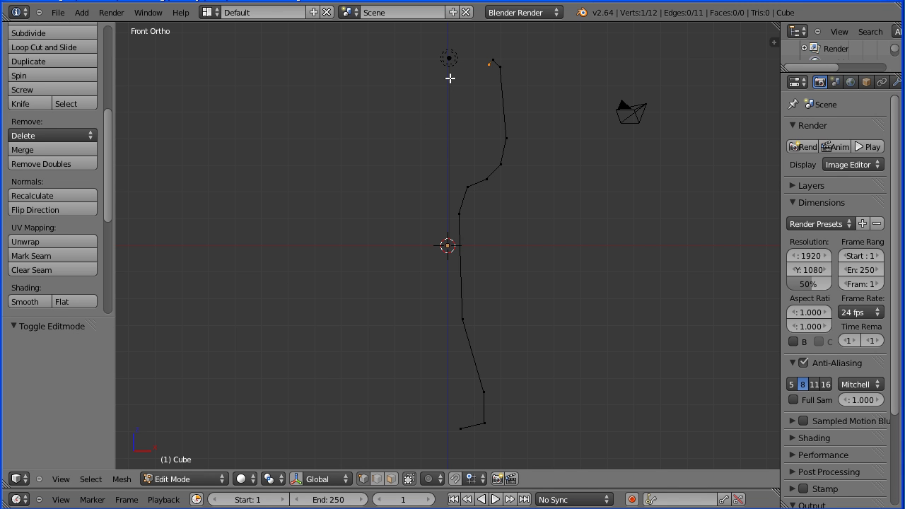
Continue the outline down the outer prong's inner side and around the V-shaped gap with three vertices.
middle_click_drag(457, 70, 456, 195, "shift")
scroll(470, 238, "up", 5)
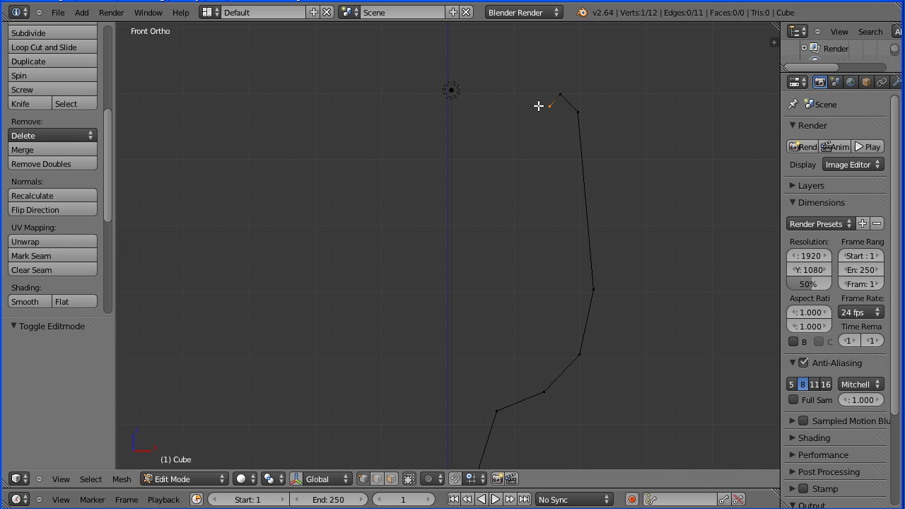
left_click(550, 283, "ctrl")
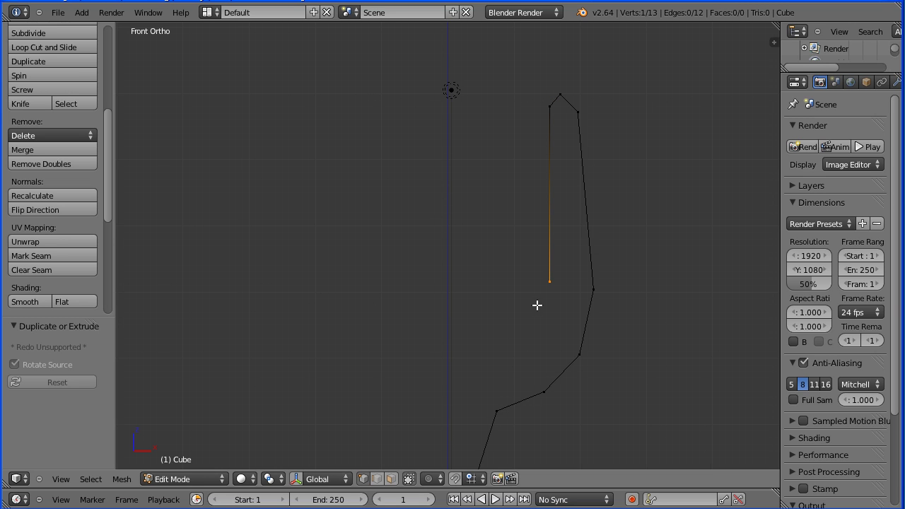
left_click(533, 306, "ctrl")
left_click(520, 281, "ctrl")
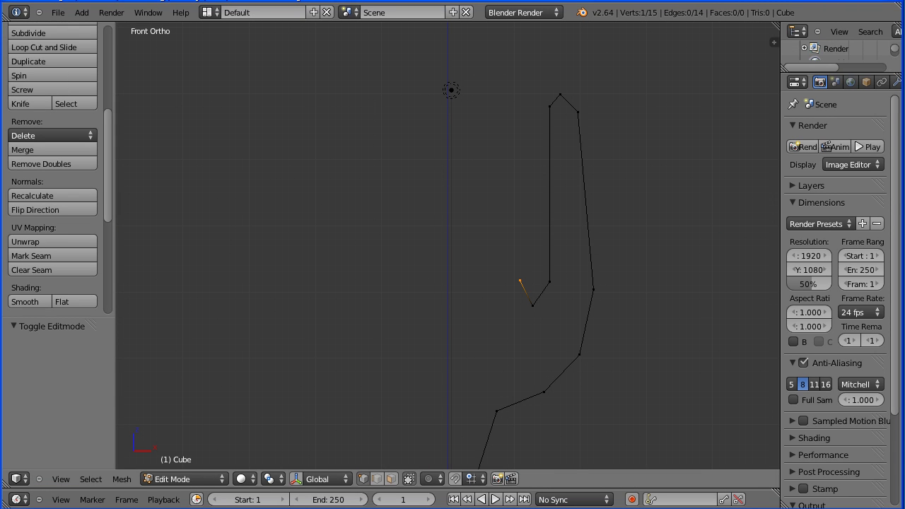
Trace the inner prong up to its pointed tip and back down, ending near the blue centre line.
left_click(508, 112, "ctrl")
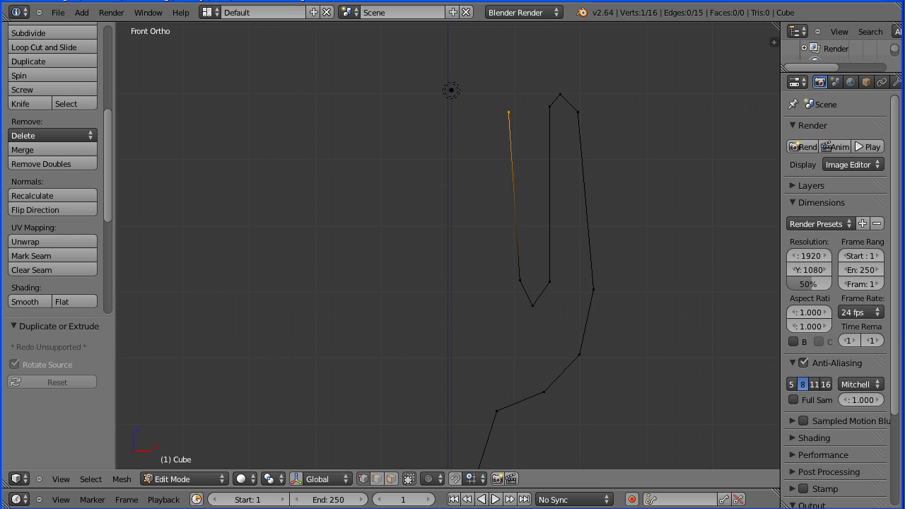
left_click(498, 98, "ctrl")
left_click(475, 276, "ctrl")
left_click(462, 308, "ctrl")
key("Tab")
key("Tab")
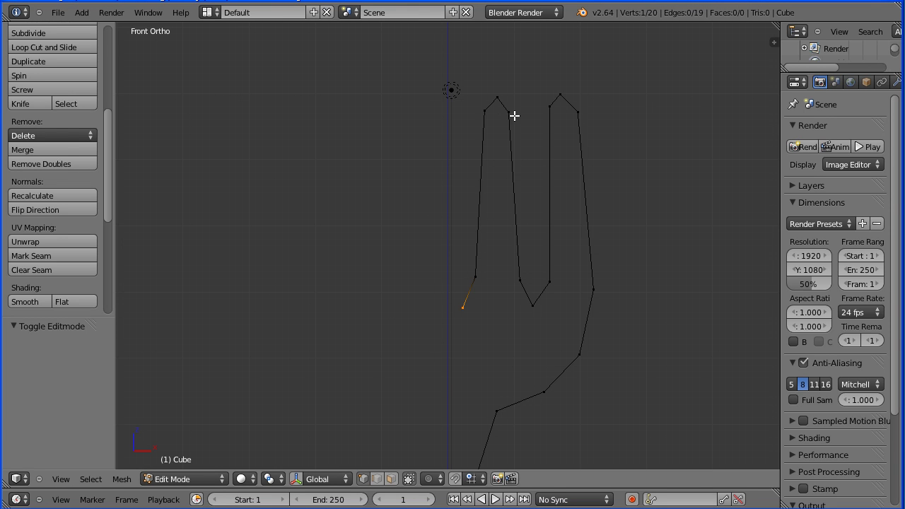
Move the vertex right of the inner prong's tip by about -0.019 along both X and Z.
middle_click_drag(525, 97, 436, 234, "shift")
scroll(545, 289, "up", 9)
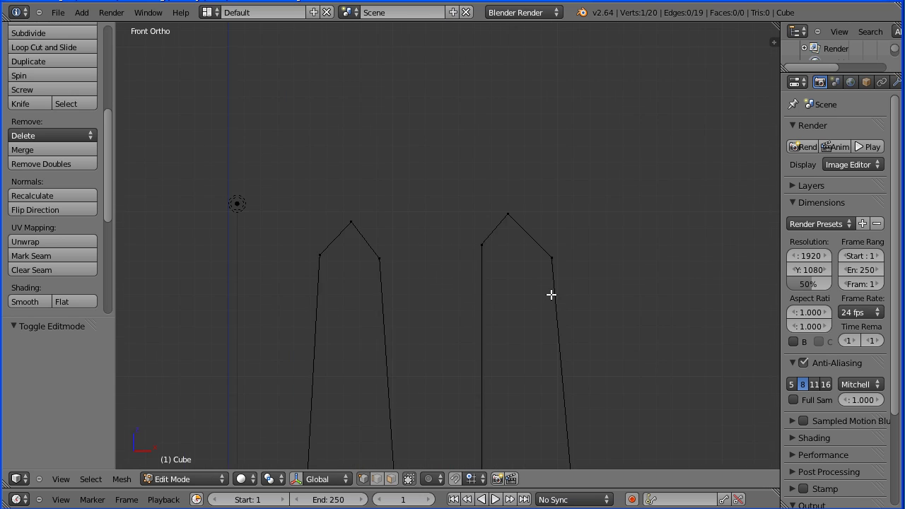
right_click(308, 270)
key("g")
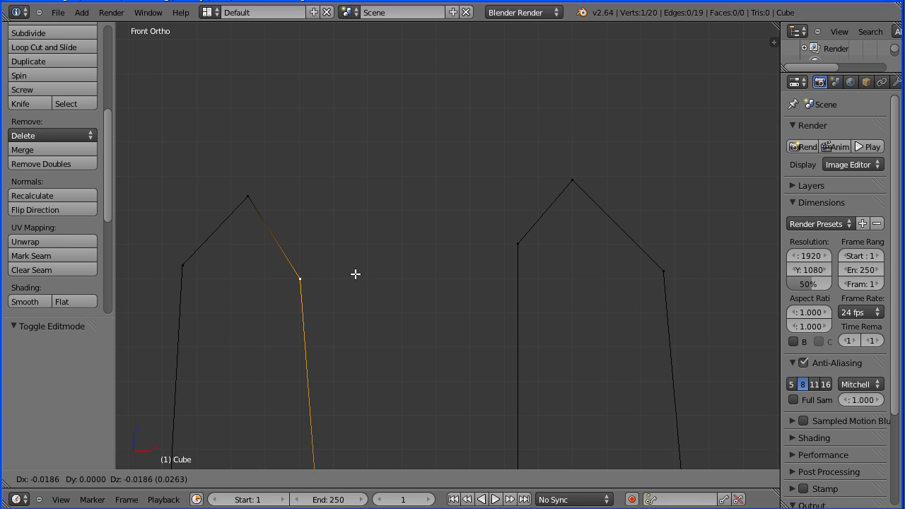
left_click(355, 274)
Move the vertex left of the inner prong's tip by about -0.062 along X and -0.039 along Z.
right_click(183, 265)
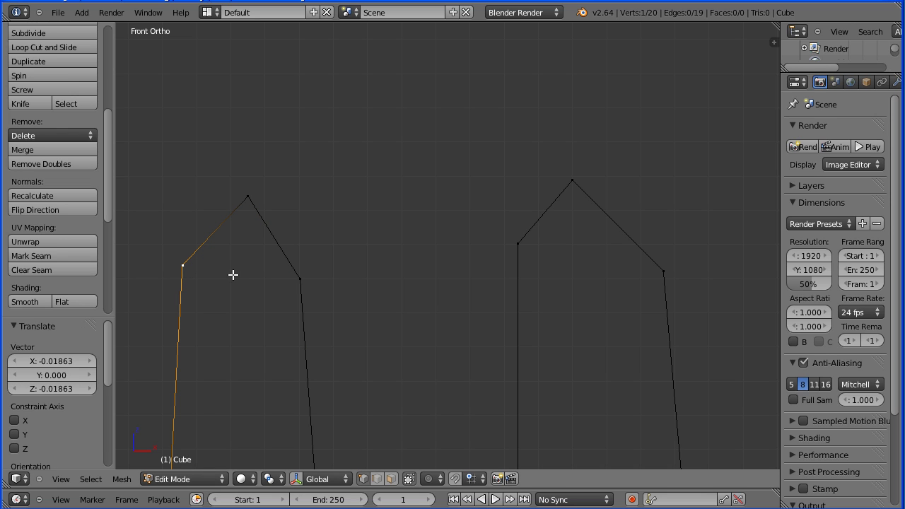
key("g")
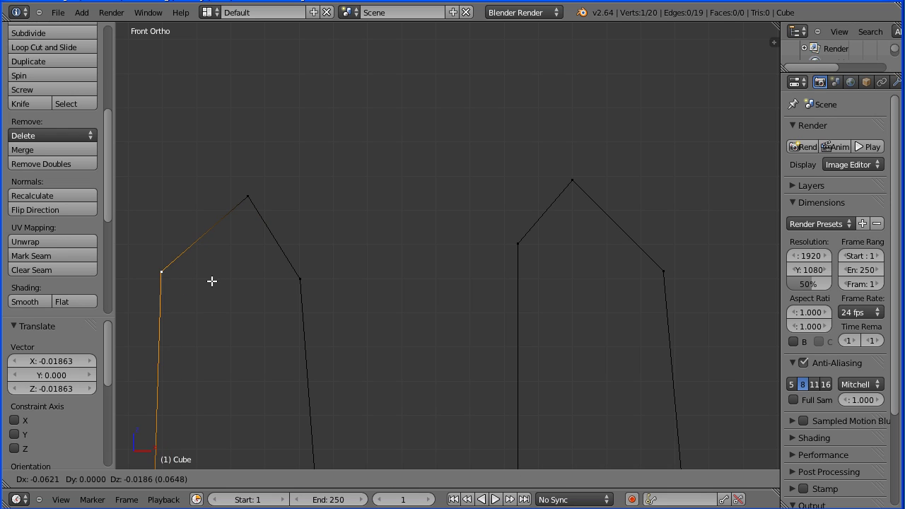
left_click(211, 289)
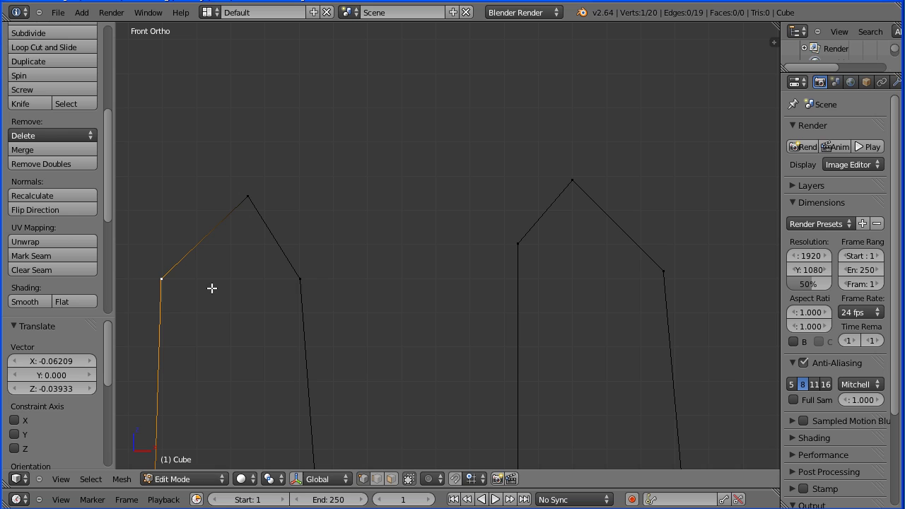
Move the inner prong's tip vertex by about 0.046 along X and -0.039 along Z.
right_click(250, 197)
key("g")
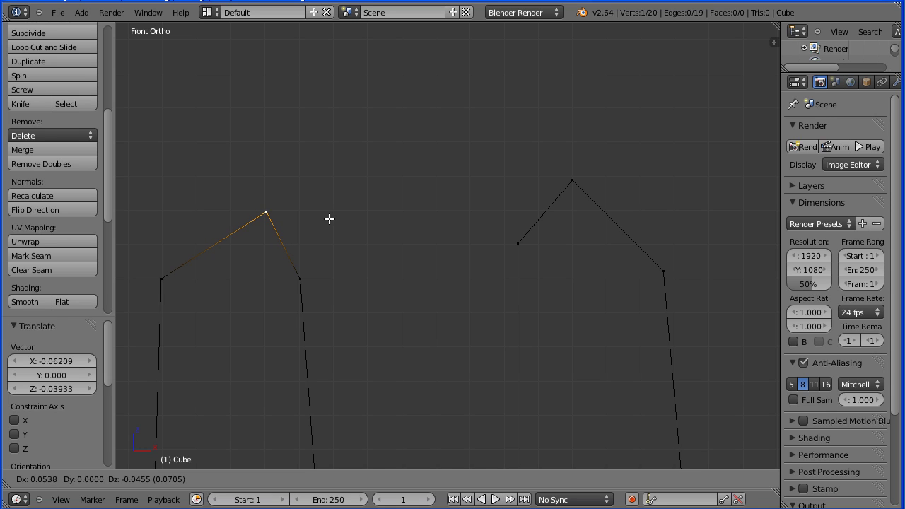
left_click(327, 218)
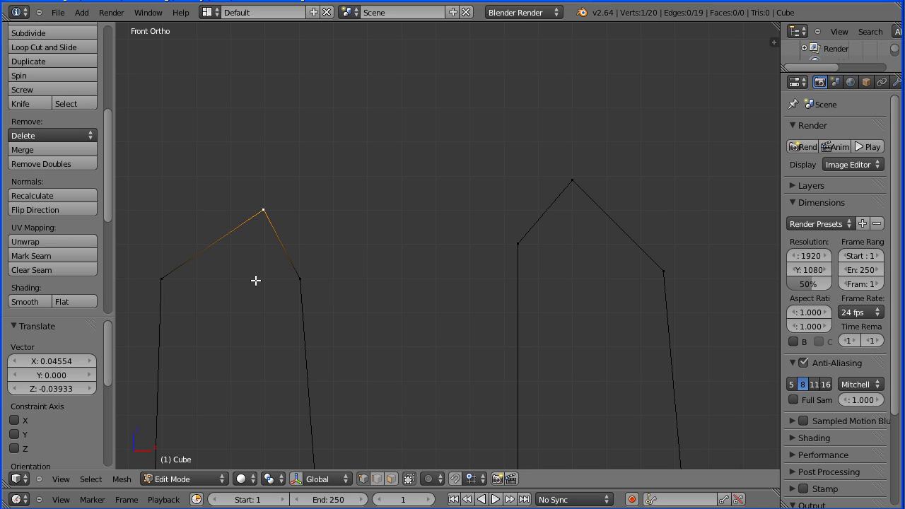
Subdivide the edge left of the inner prong's tip once and move its new midpoint by about -0.048 along X and 0.099 along Z.
right_click(162, 281, "shift")
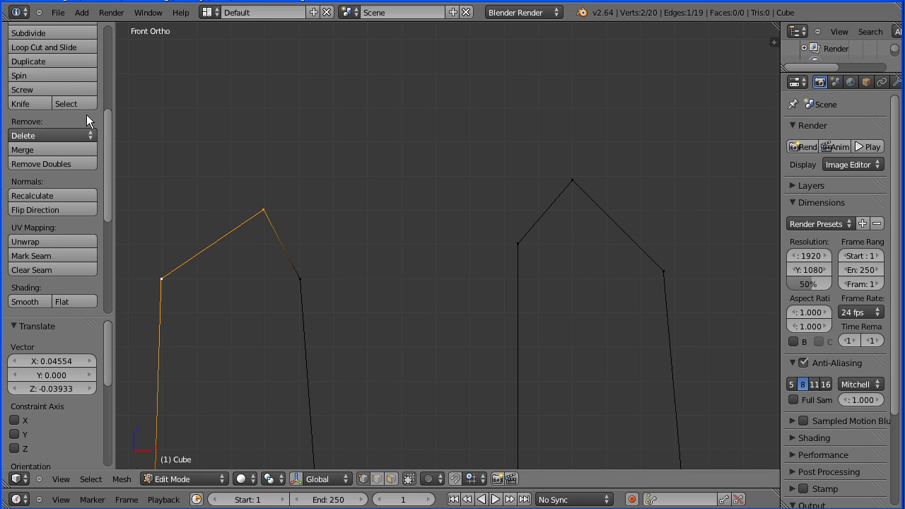
left_click(53, 32)
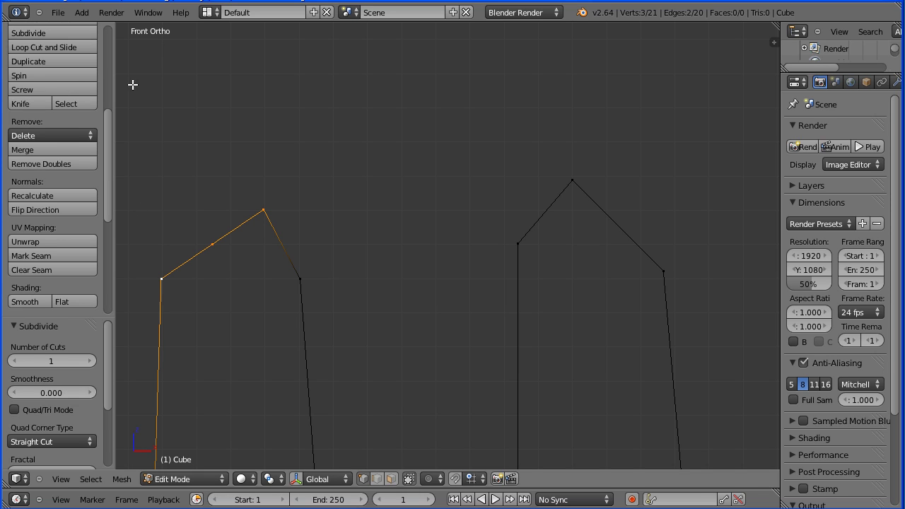
right_click(214, 243)
key("g")
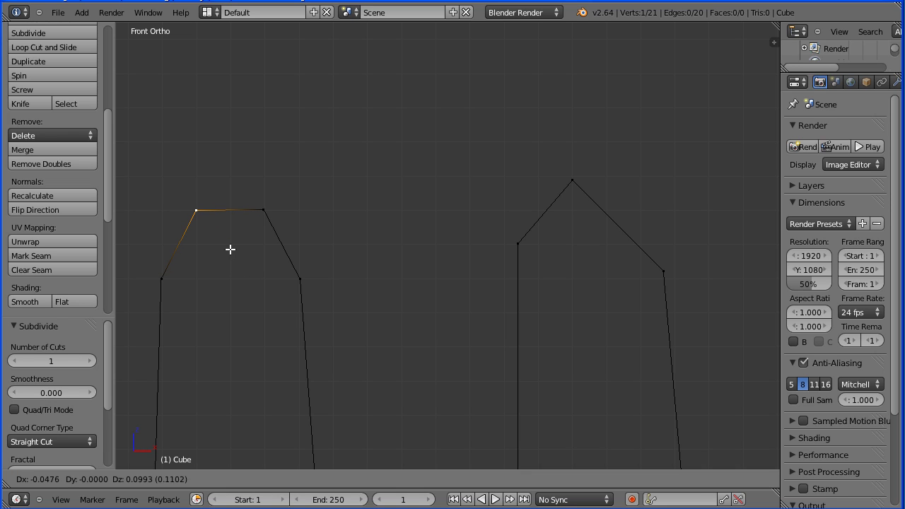
left_click(229, 249)
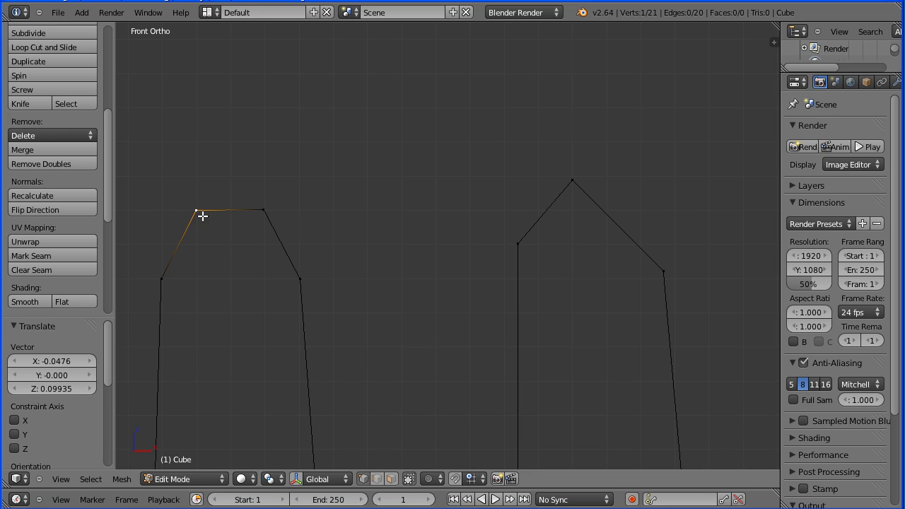
Snap the four vertices of the inner prong's flattened end to the grid.
key("b")
left_click_drag(142, 323, 355, 185)
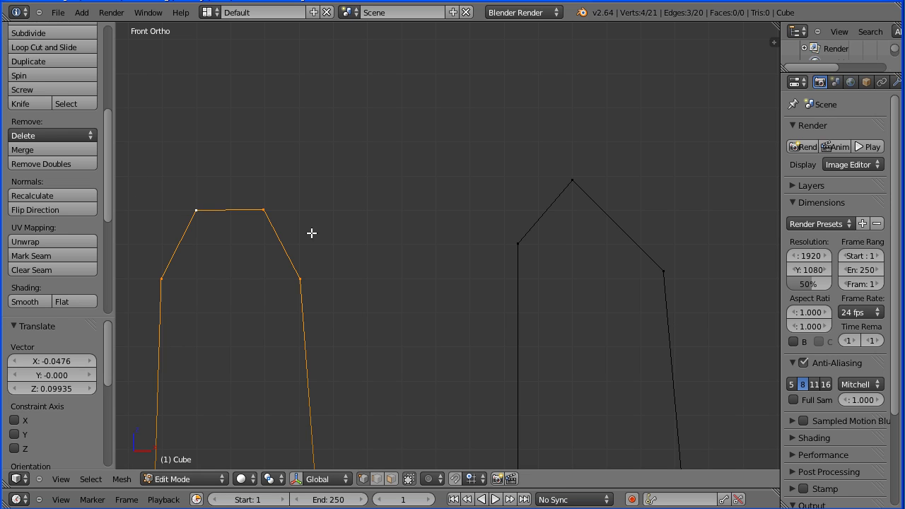
left_click(118, 483)
mouse_move(147, 390)
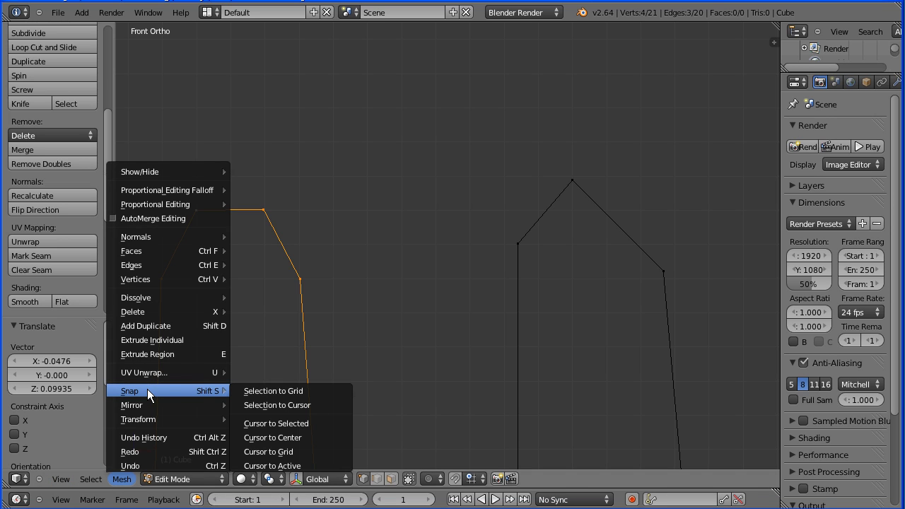
left_click(314, 395)
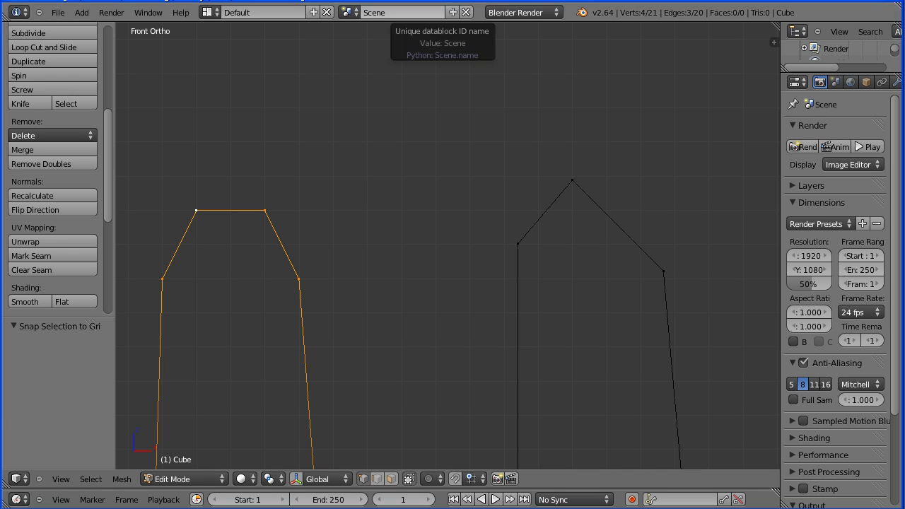
key("Tab")
key("Tab")
Move the outer prong's right shoulder vertex by about 0.035 X, -0.021 Z and its left one by about 0.058 X, -0.099 Z.
right_click(662, 272)
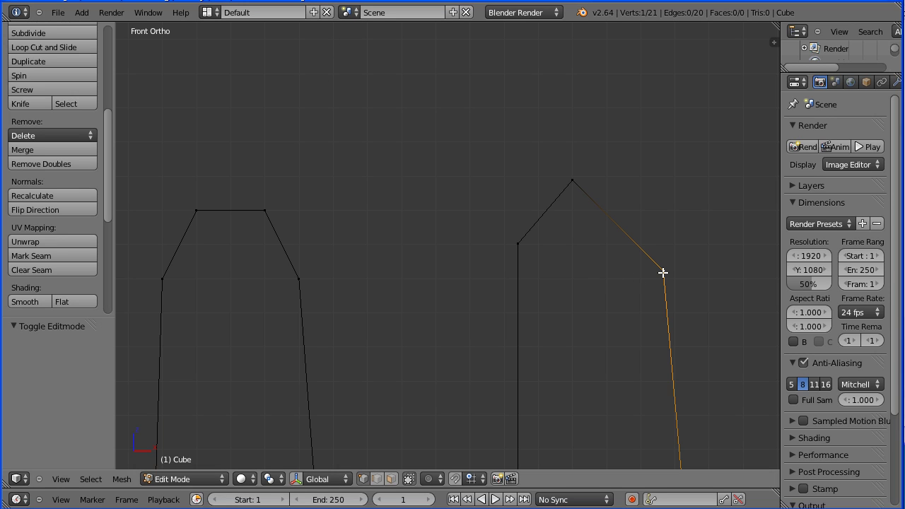
key("g")
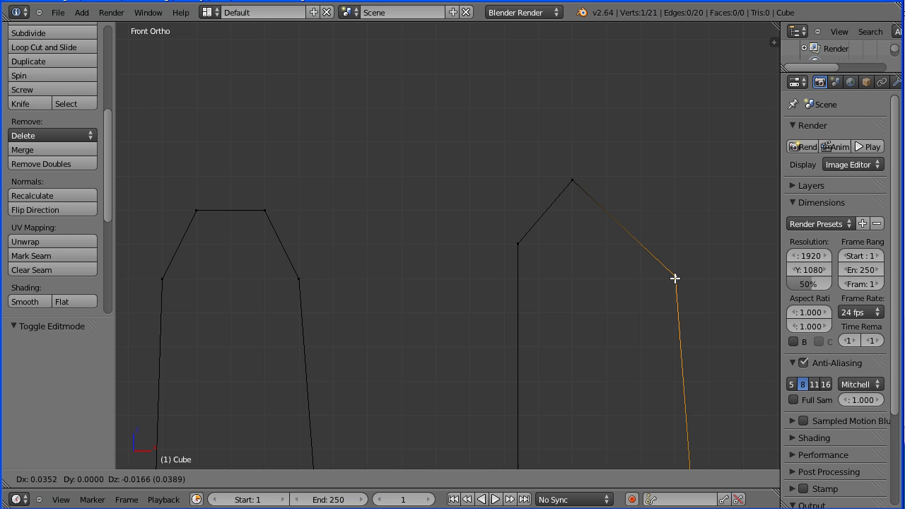
left_click(671, 279)
right_click(520, 244)
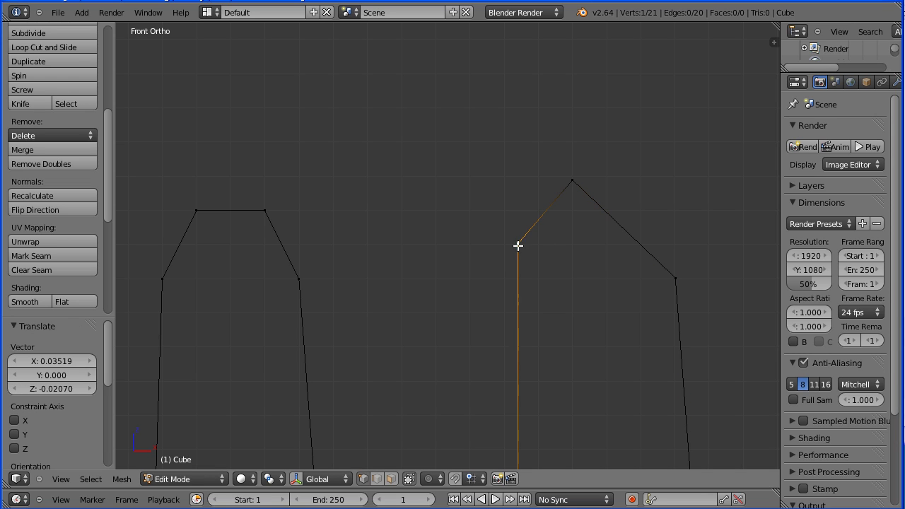
key("g")
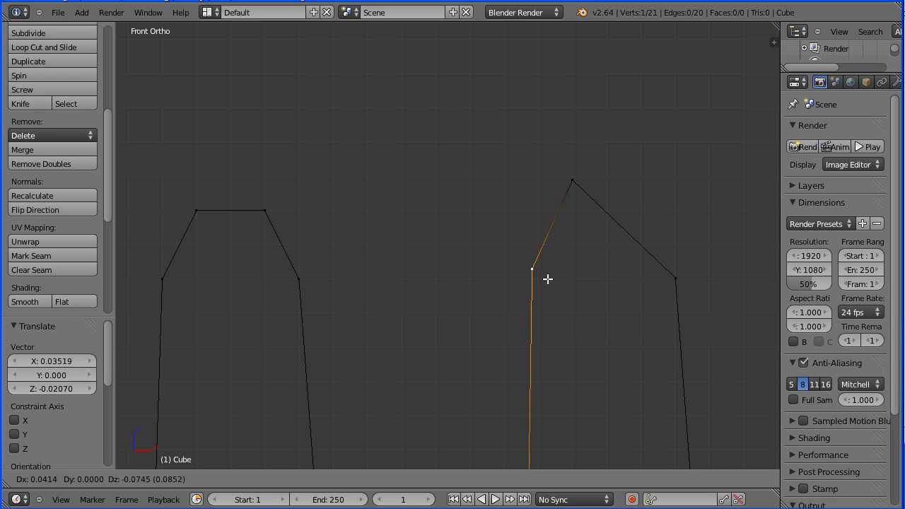
left_click(553, 285)
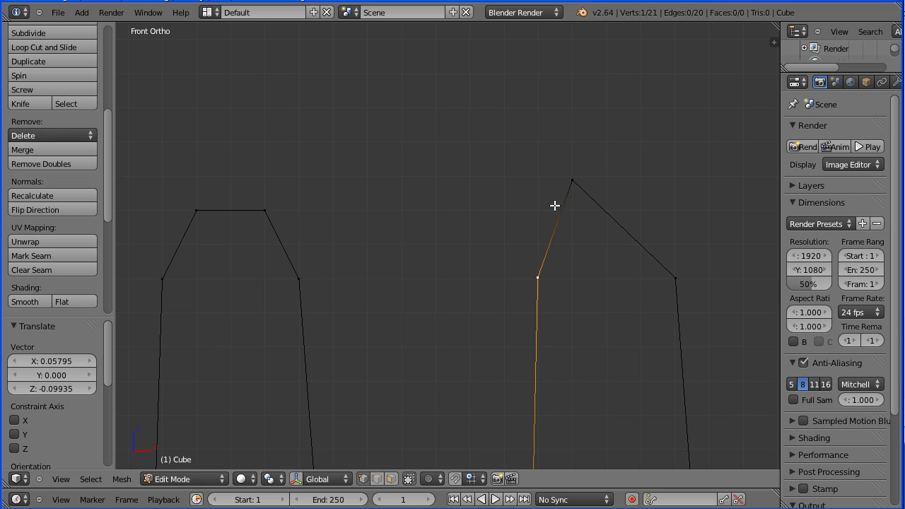
Lower the outer prong's tip vertex by about 0.087 along Z, shifting it about 0.002 along X.
right_click(571, 181)
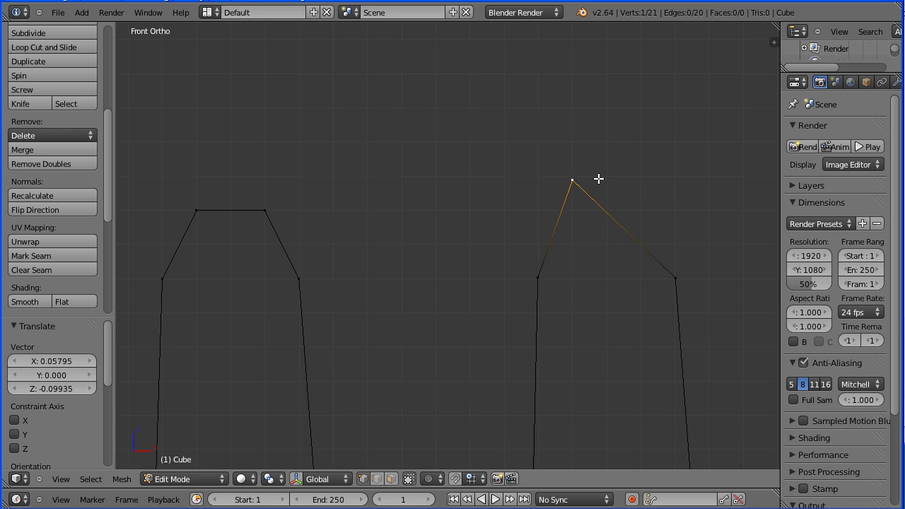
key("g")
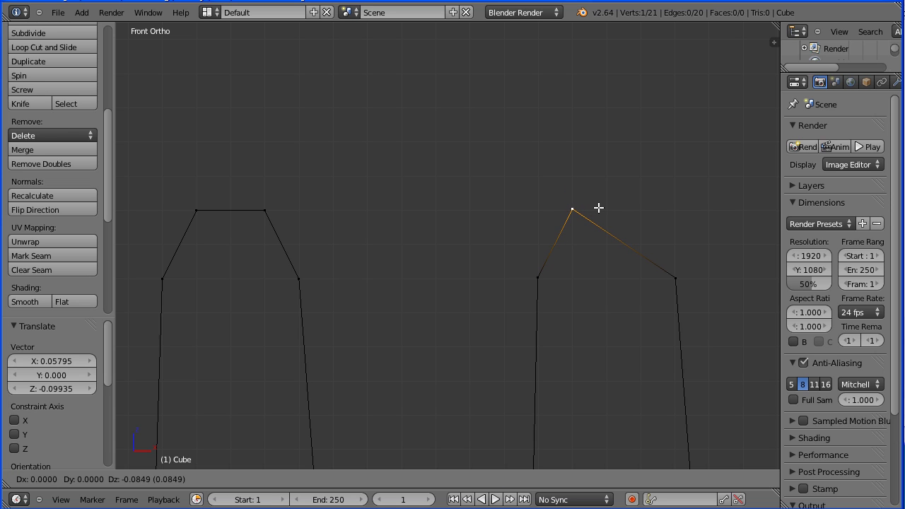
left_click(599, 209)
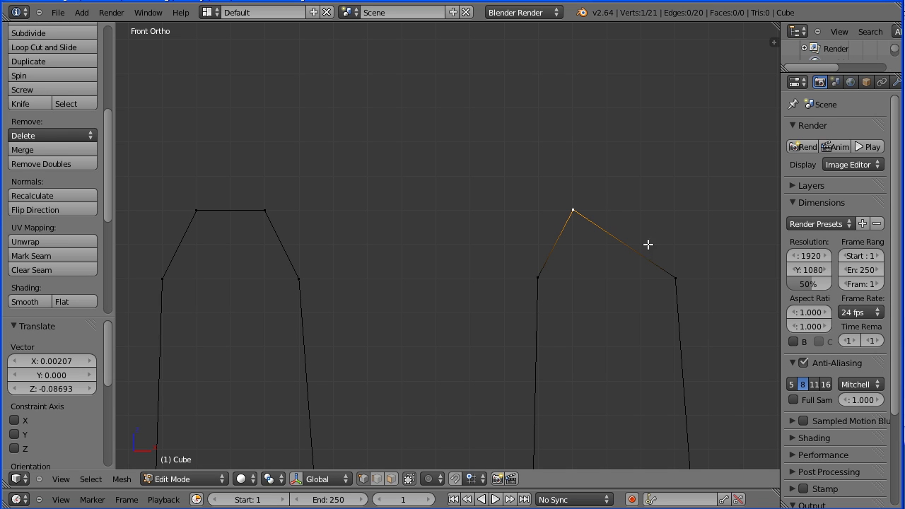
Subdivide the edge right of the outer prong's tip once and move its new midpoint by about 0.050 along X and 0.097 along Z.
right_click(677, 278, "shift")
left_click(84, 32)
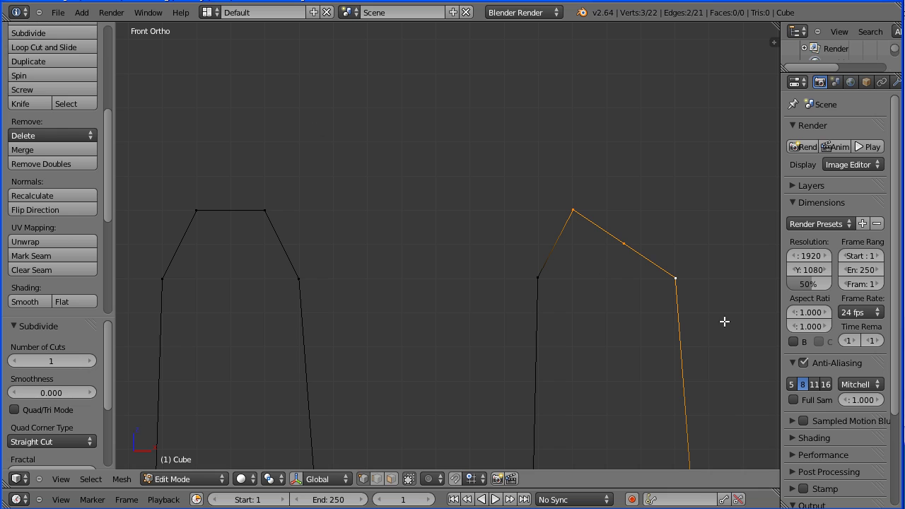
right_click(622, 243)
key("g")
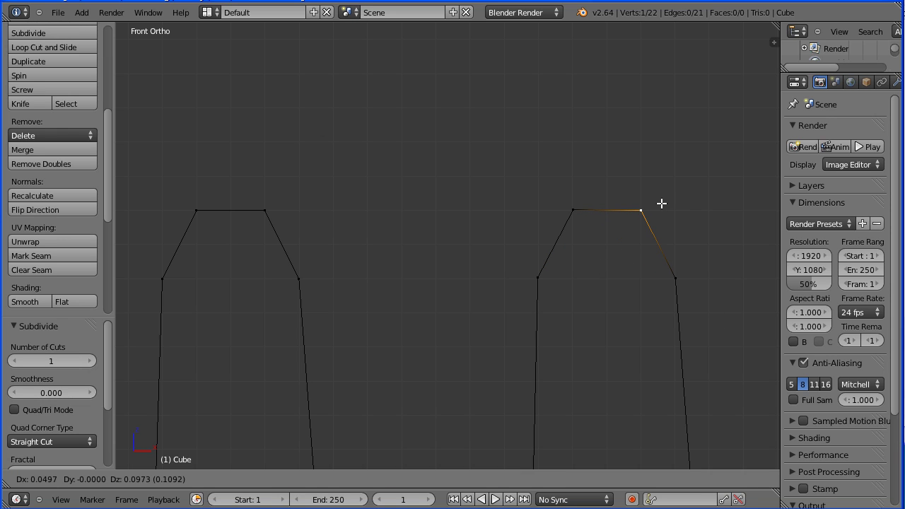
left_click(662, 203)
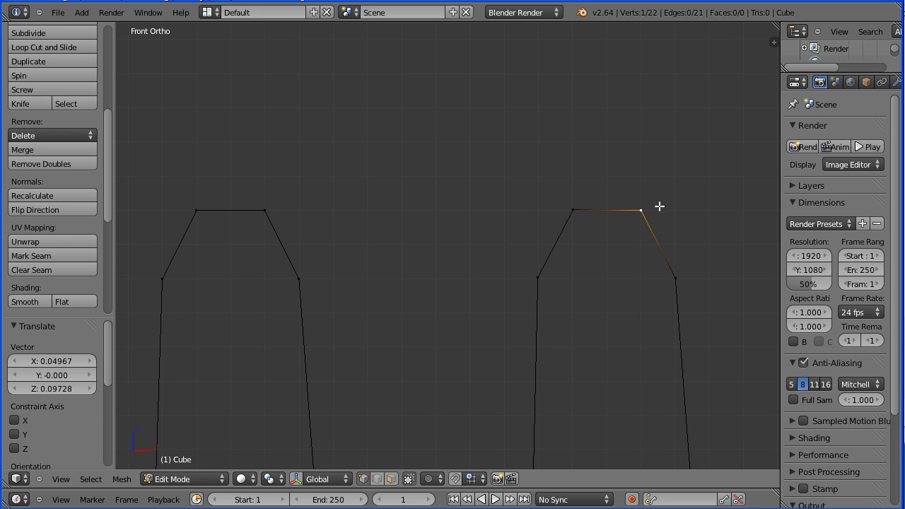
Snap the four vertices of the outer prong's flattened end to the grid.
key("b")
left_click_drag(693, 197, 501, 293)
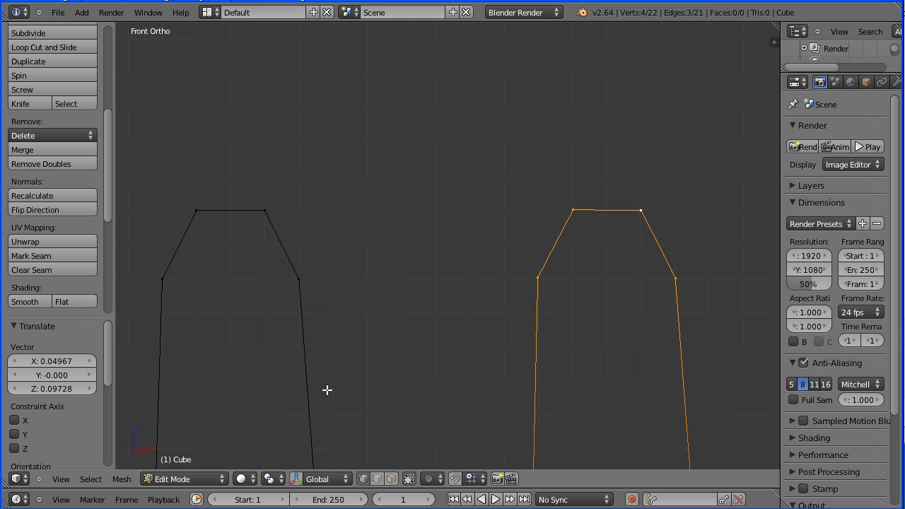
left_click(122, 479)
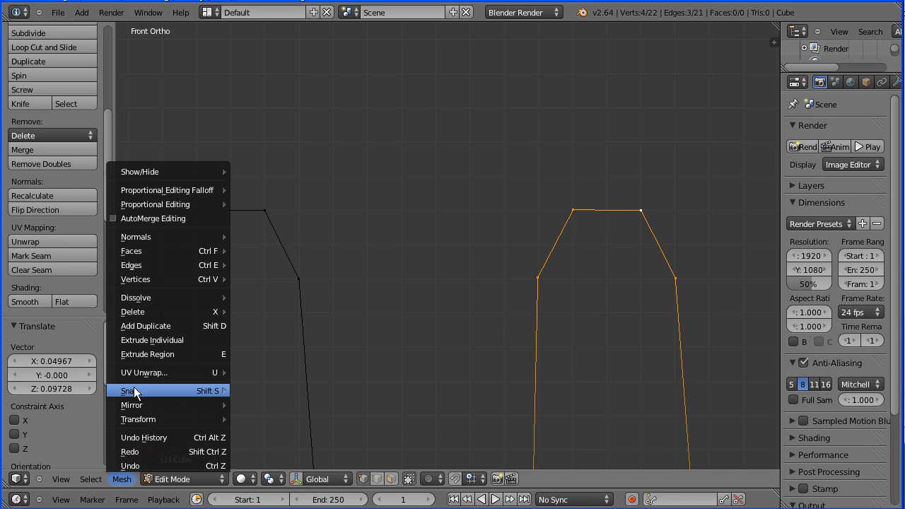
mouse_move(215, 387)
left_click(286, 388)
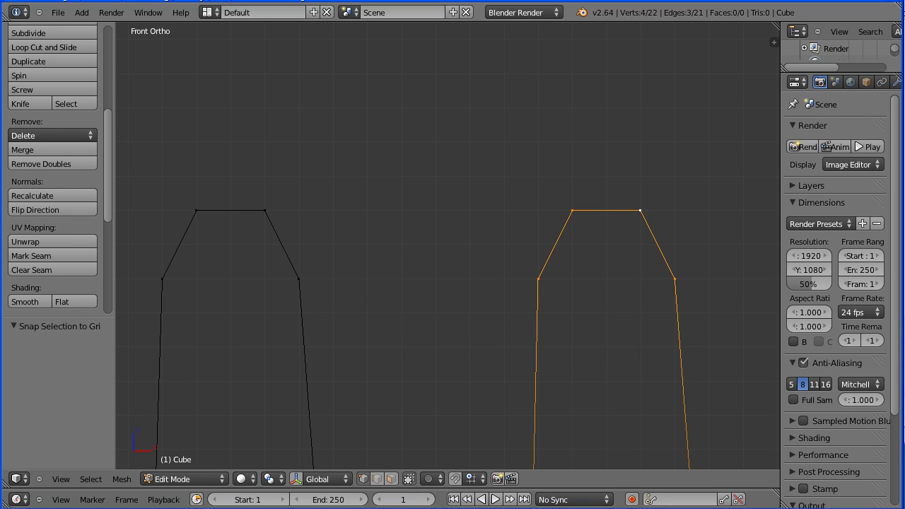
key("Tab")
key("Tab")
Move the V-shaped gap's upper right vertex by about -0.037 X, -0.056 Z and its upper left one by about 0.012 X, -0.077 Z.
scroll(452, 254, "down", 7)
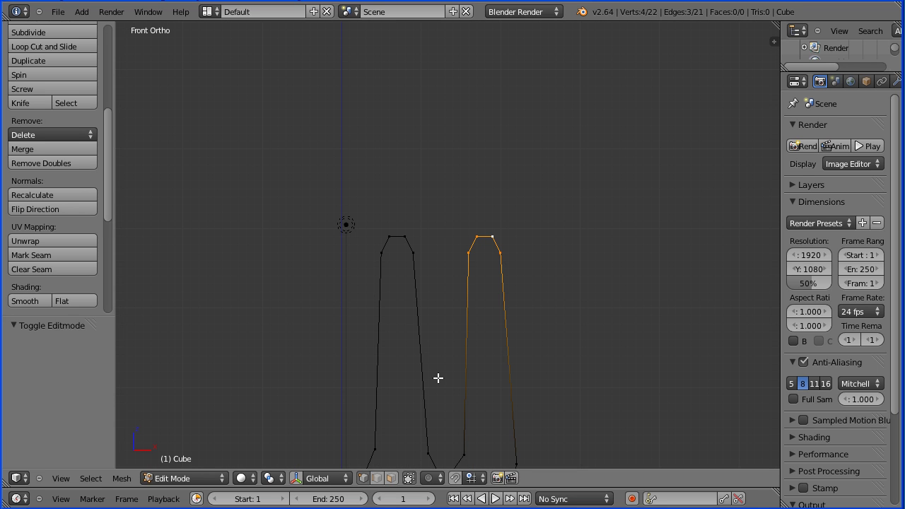
middle_click_drag(438, 378, 447, 132, "shift")
scroll(491, 323, "up", 8)
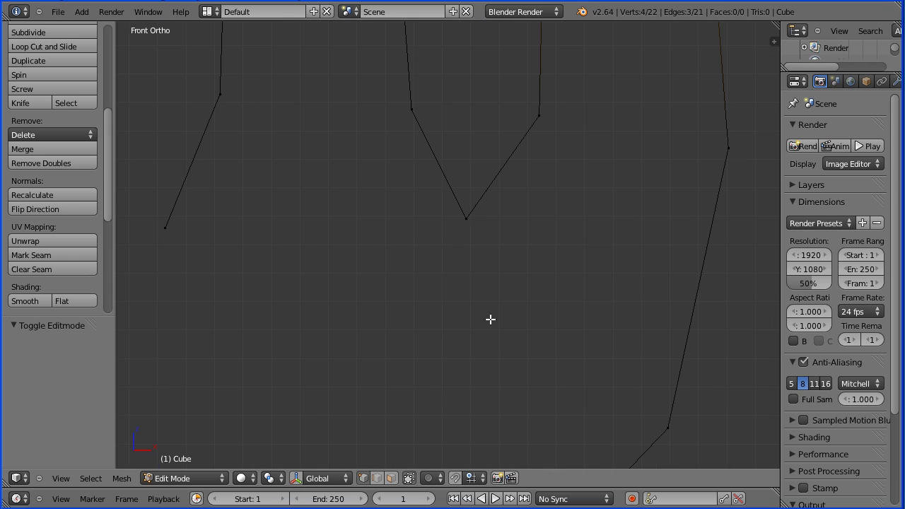
right_click(557, 91)
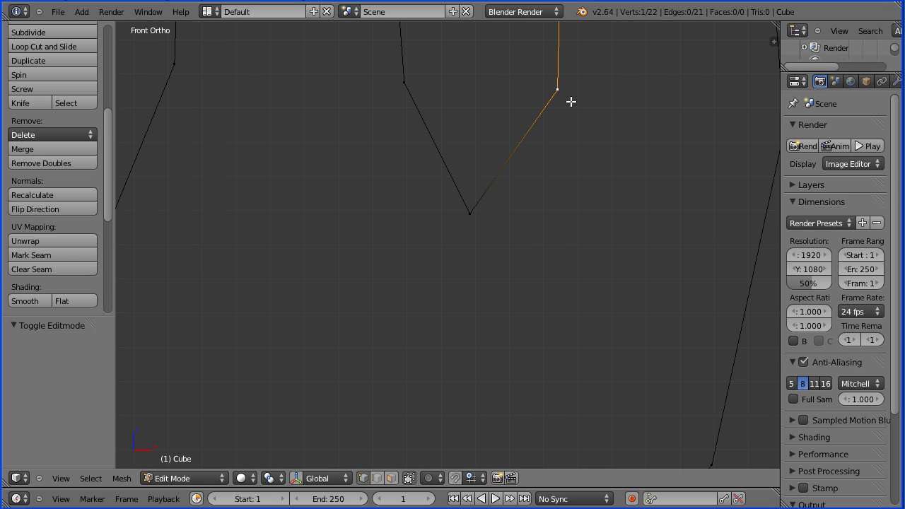
key("g")
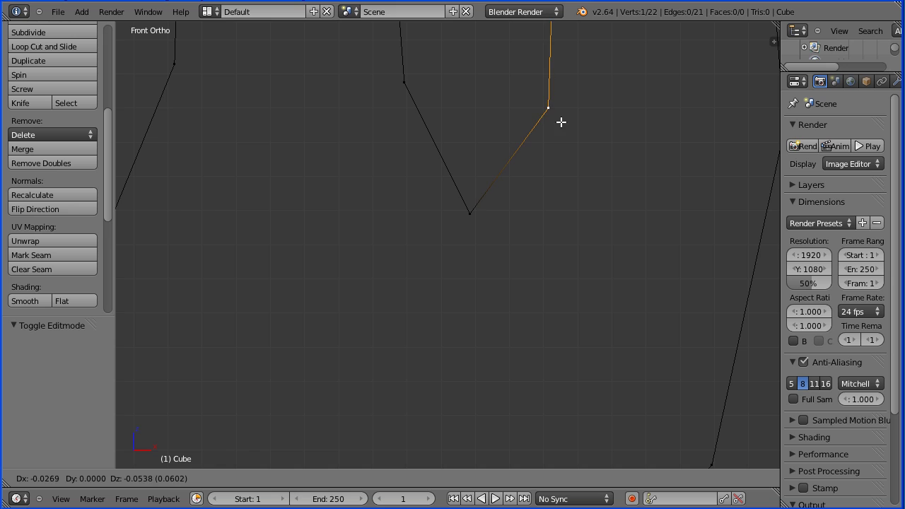
left_click(558, 123)
right_click(403, 82)
key("g")
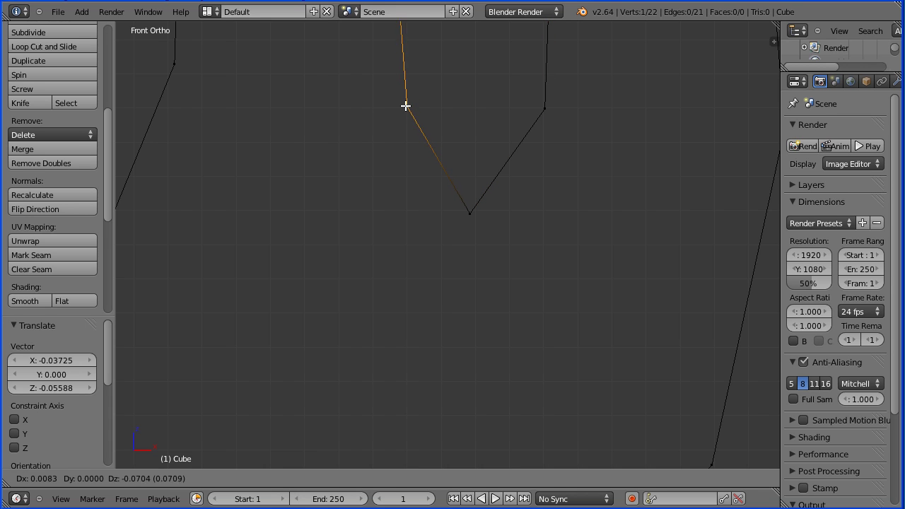
left_click(407, 107)
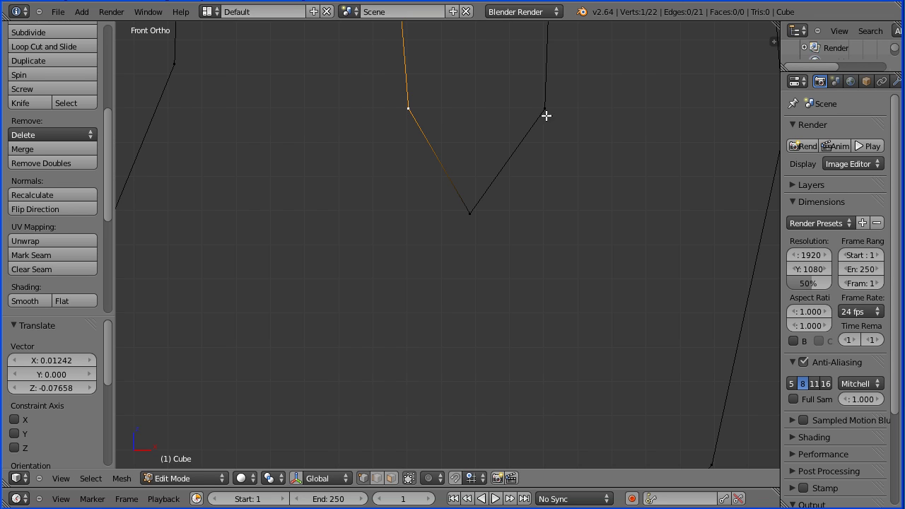
Move the lowest vertex of the gap between the prongs by about -0.085 along X and 0.108 along Z.
right_click(471, 213)
key("g")
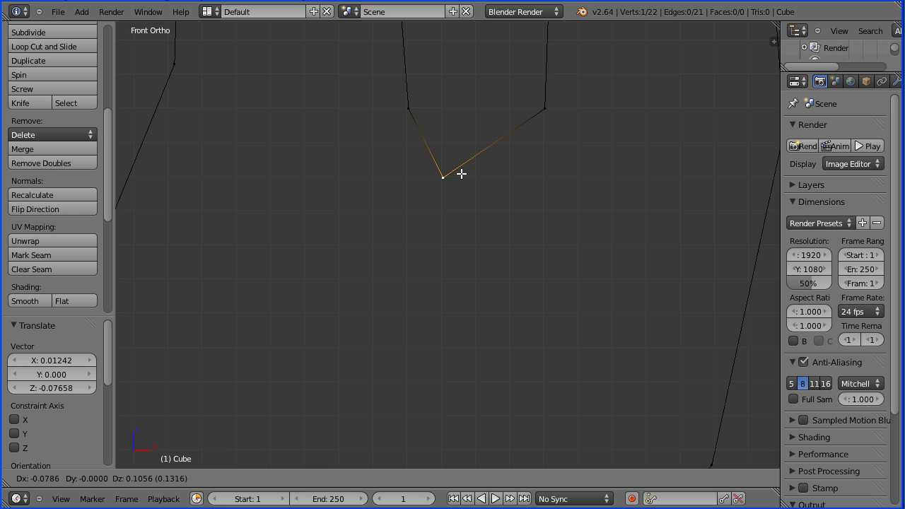
left_click(459, 173)
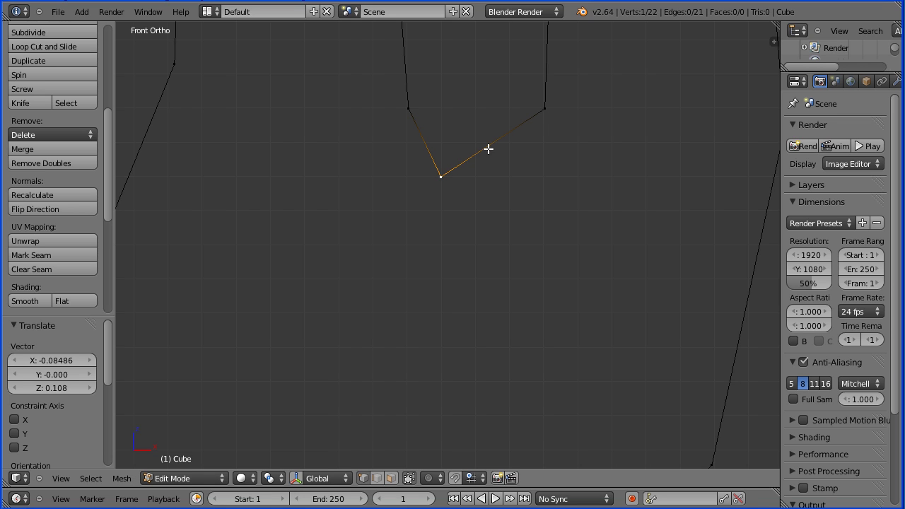
Subdivide the gap's lower right edge once and move its new midpoint by about 0.048 along X and -0.095 along Z.
right_click(544, 107, "shift")
left_click(74, 33)
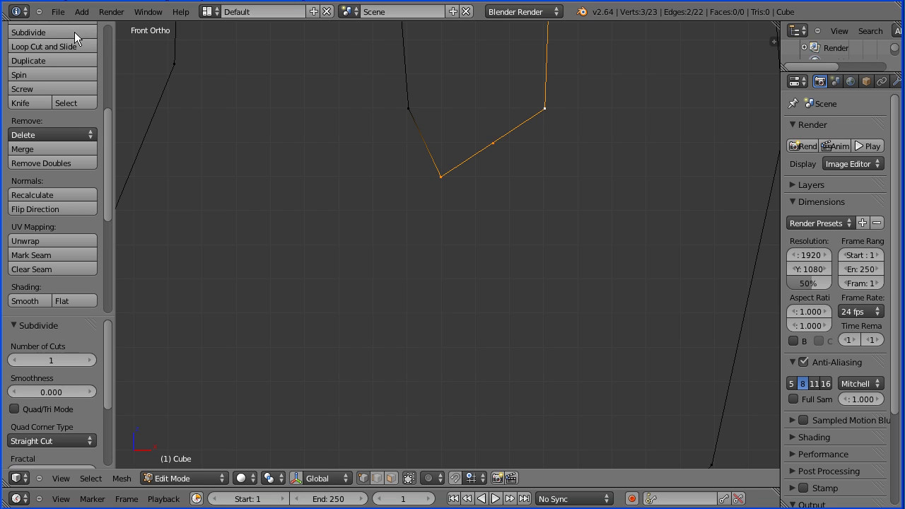
right_click(494, 144)
key("g")
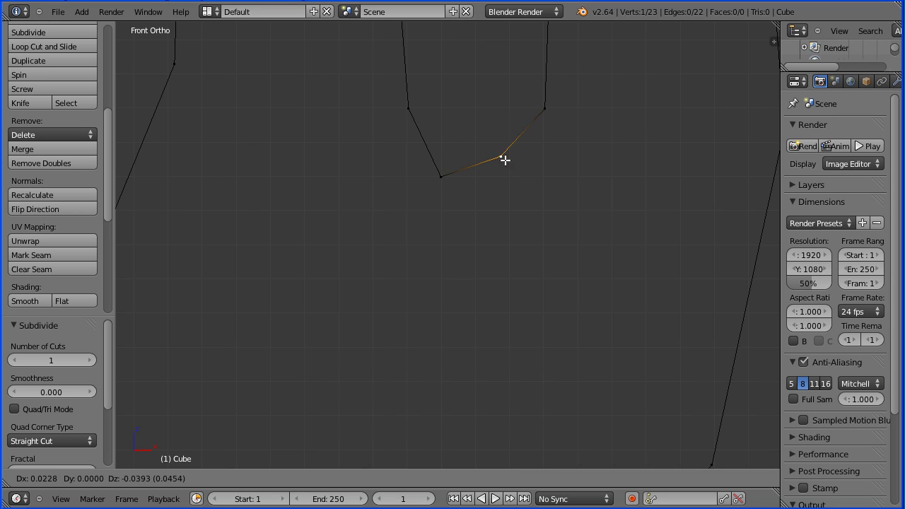
left_click(512, 176)
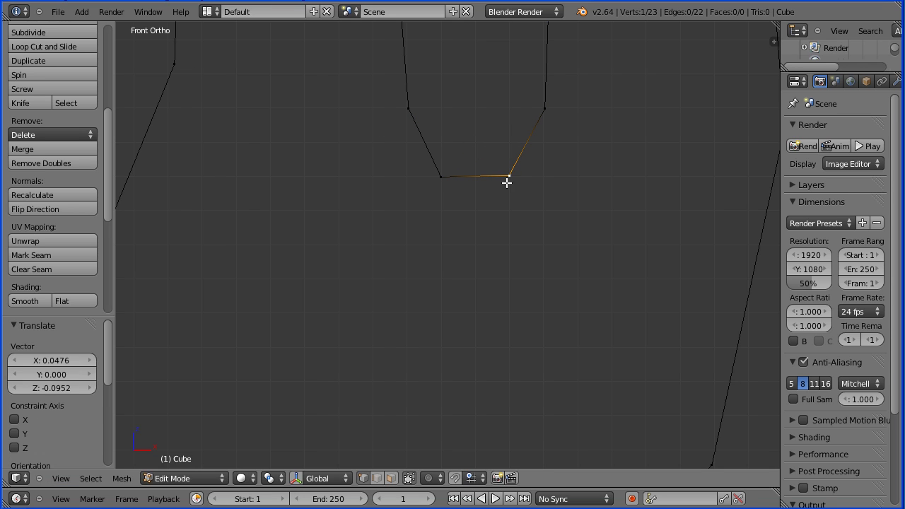
Snap the four vertices at the base of the gap between the prongs to the grid.
key("b")
left_click_drag(589, 238, 359, 84)
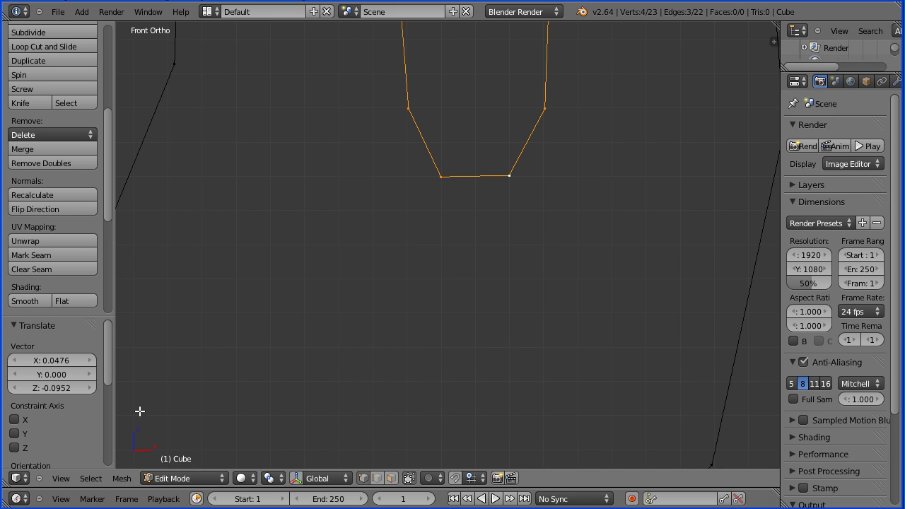
left_click(123, 480)
mouse_move(144, 388)
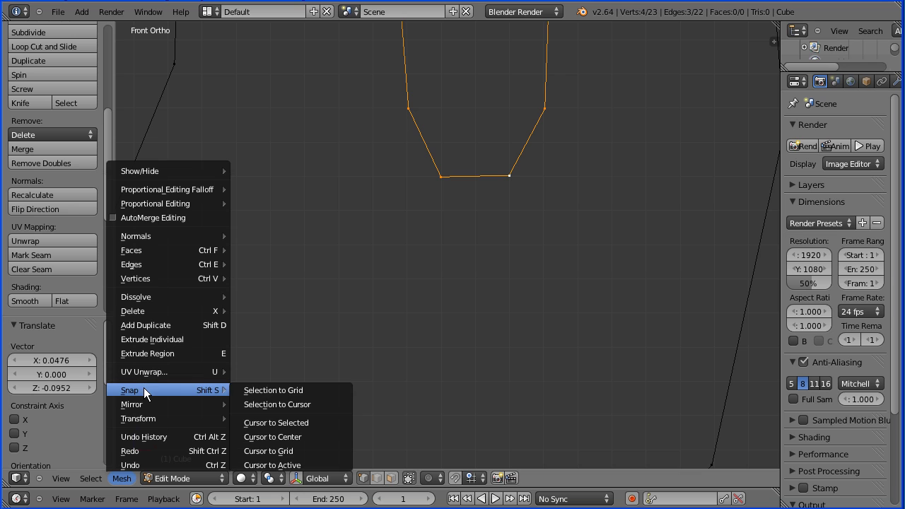
left_click(269, 390)
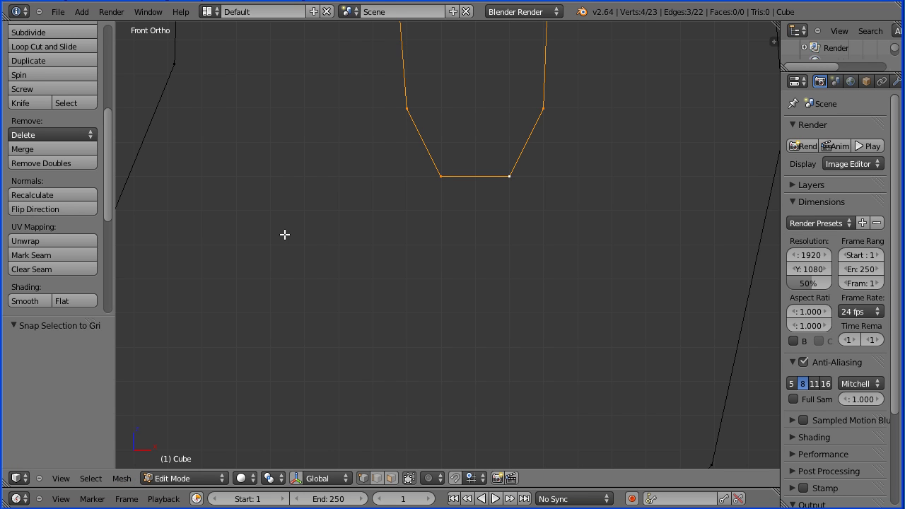
Move the central half-gap's upper corner vertex by about -0.014 X, -0.122 Z and its end vertex by about 0.077 X, 0.145 Z.
middle_click_drag(255, 223, 394, 271, "shift")
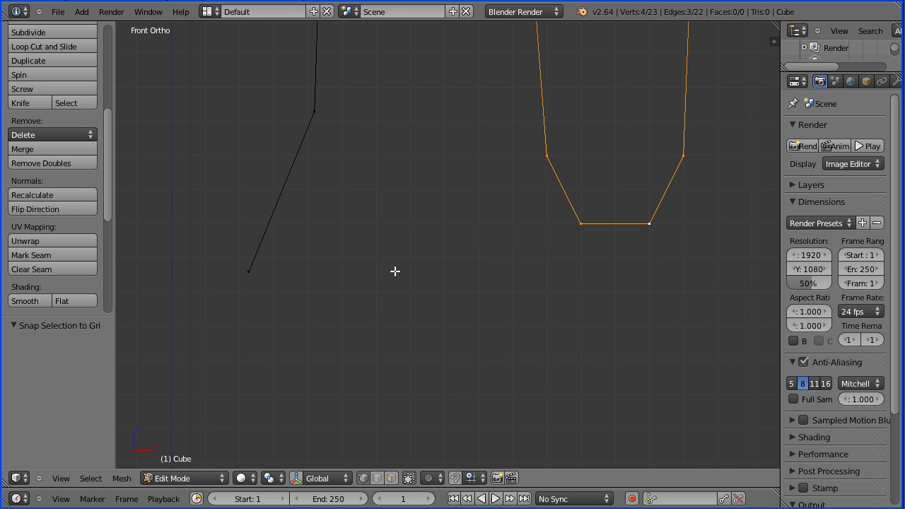
right_click(314, 110)
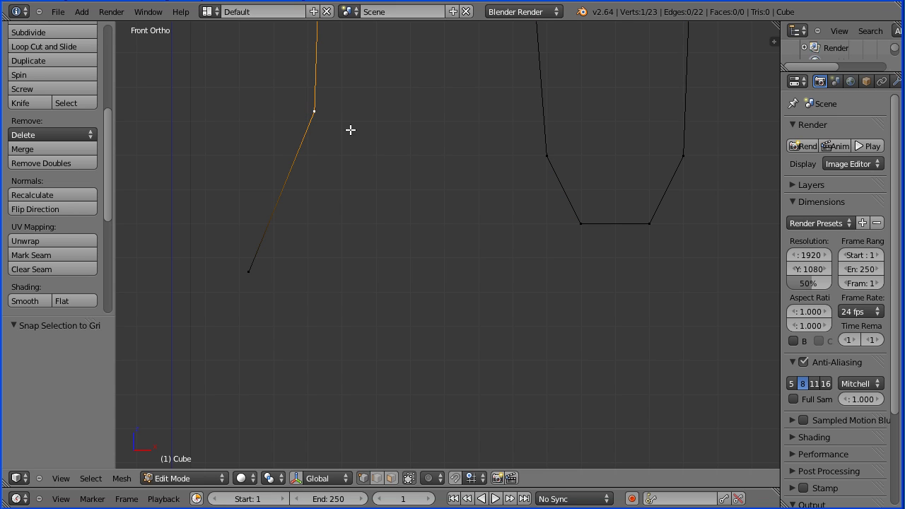
key("g")
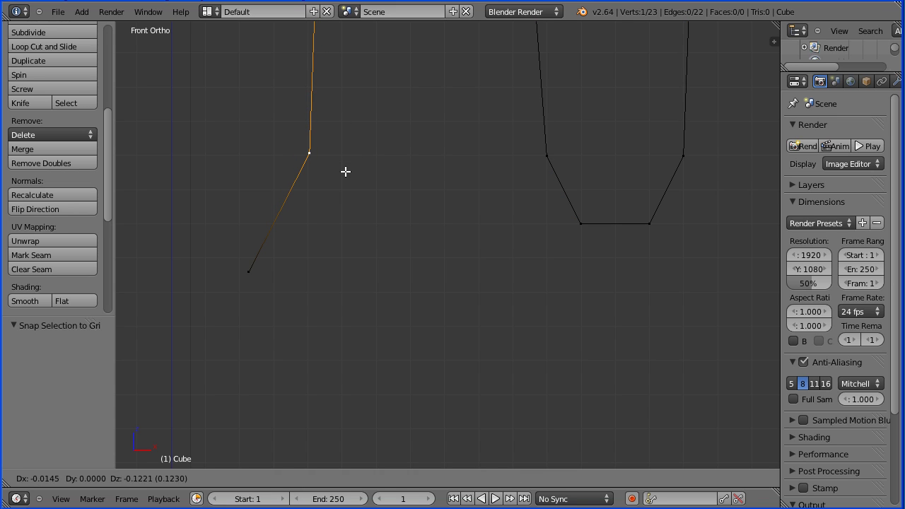
left_click(344, 171)
right_click(248, 272)
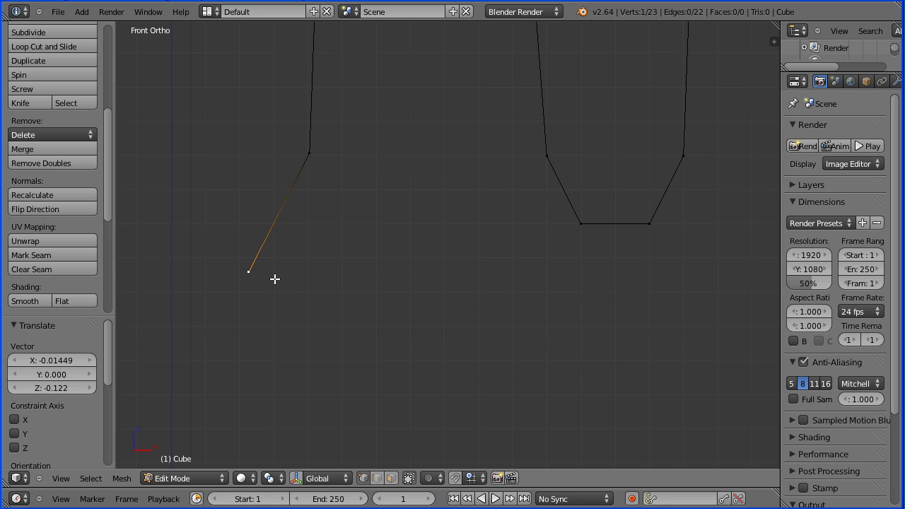
key("g")
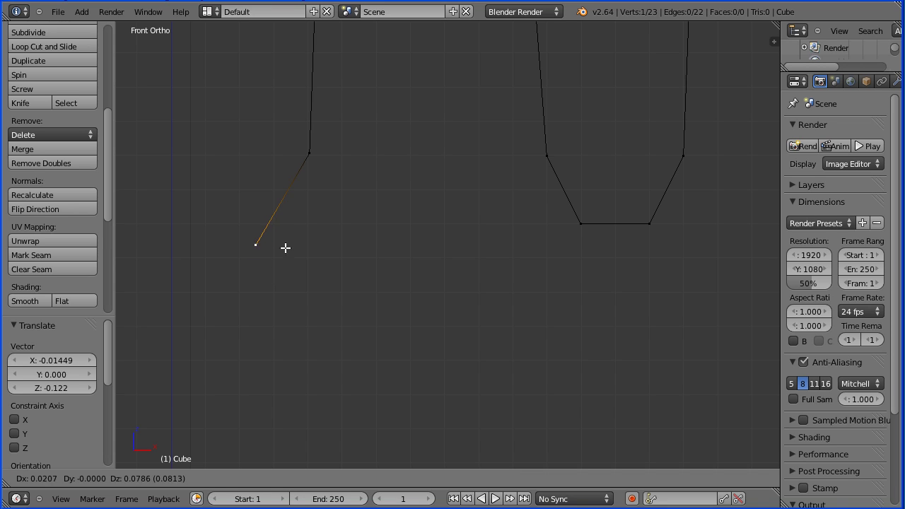
left_click(304, 226)
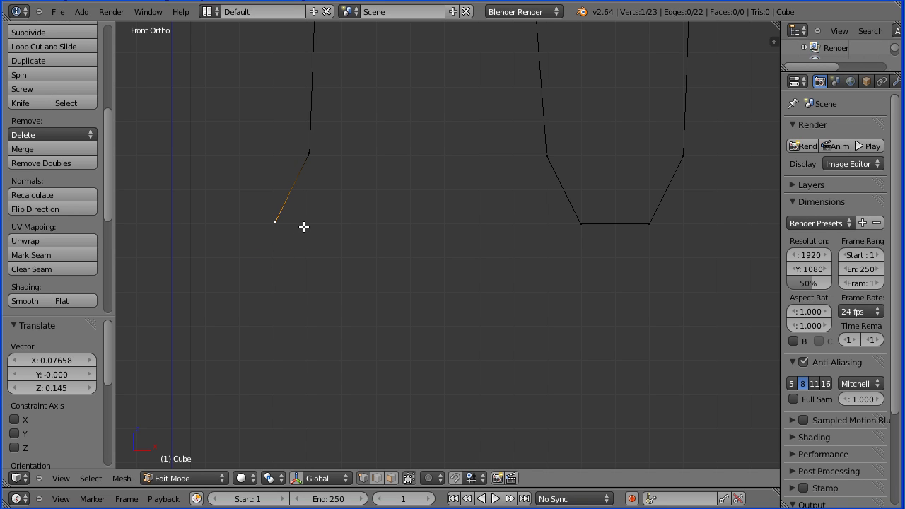
Snap the central half-gap's corner vertex and end vertex to the grid.
right_click(308, 158, "shift")
left_click(136, 481)
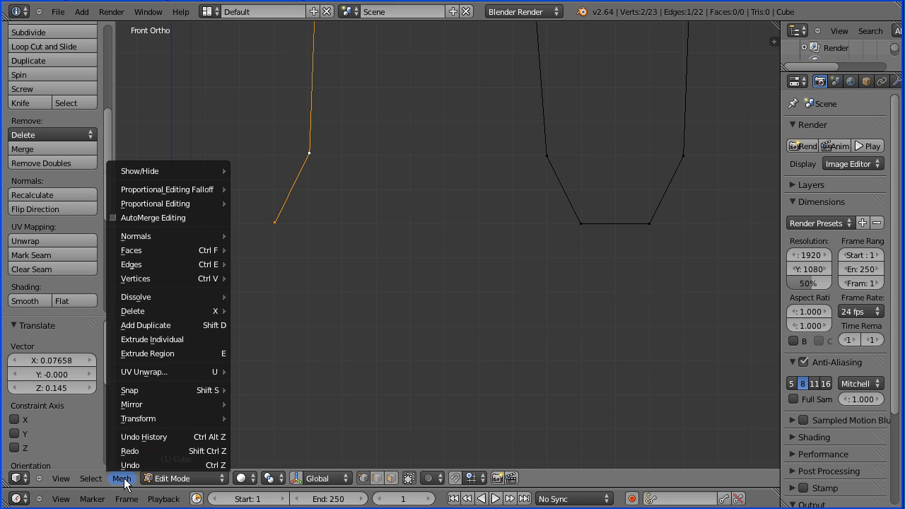
mouse_move(192, 390)
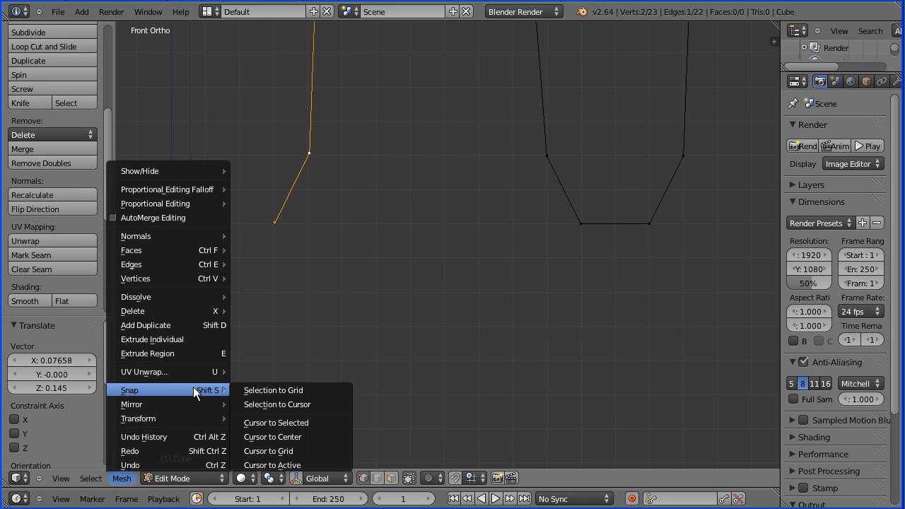
left_click(269, 390)
key("Tab")
key("Tab")
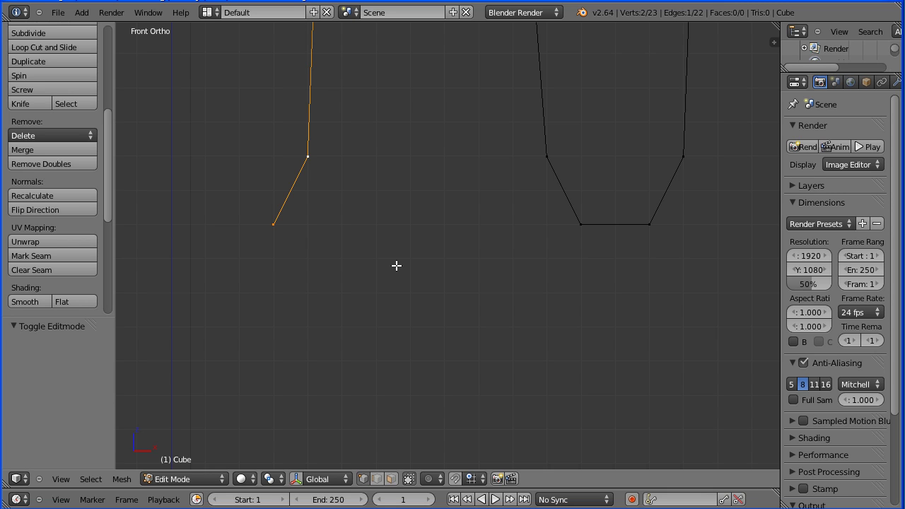
Move the entire fork outline by about -0.197 along the X axis, towards the centre line.
key("a")
key("a")
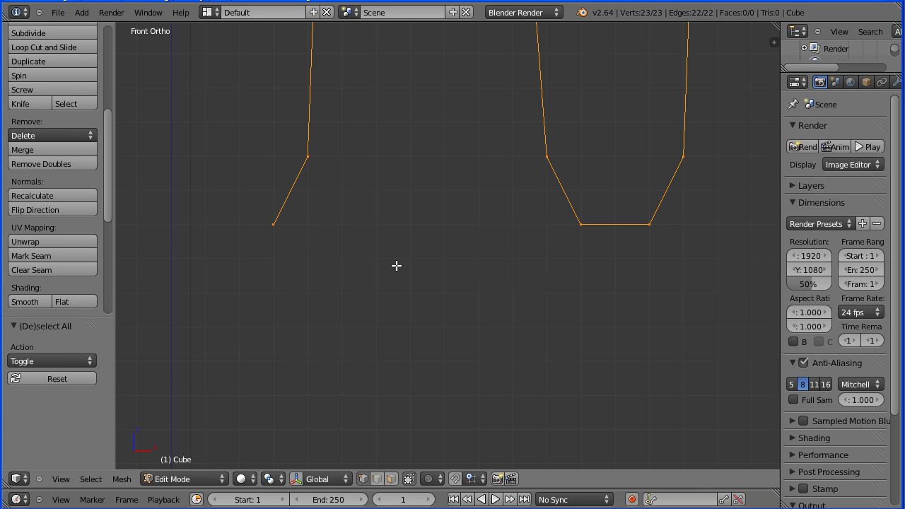
key("g")
key("x")
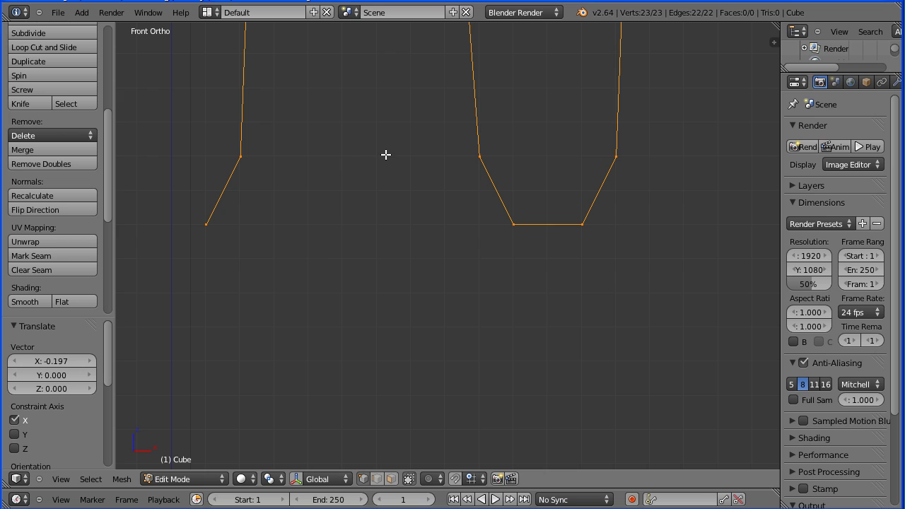
Snap all vertices of the shifted fork outline to the grid.
left_click(122, 479)
mouse_move(129, 391)
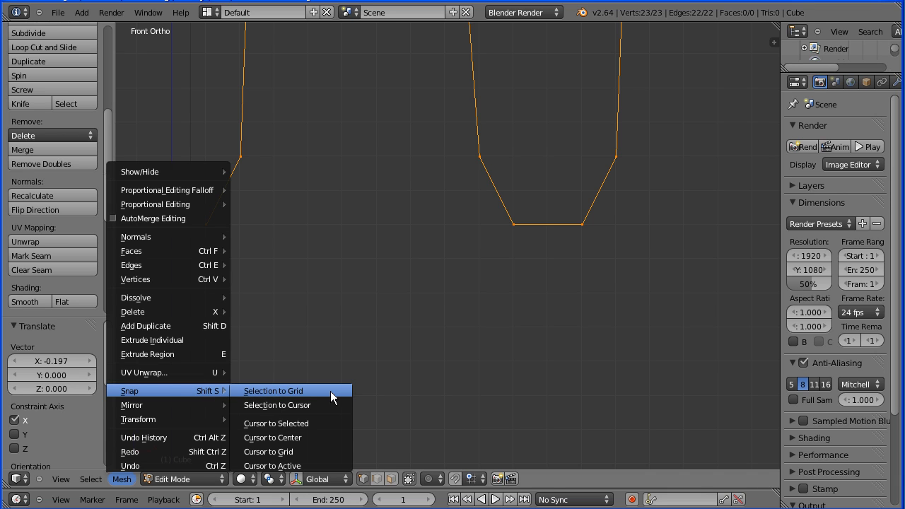
left_click(275, 391)
key("Tab")
key("Tab")
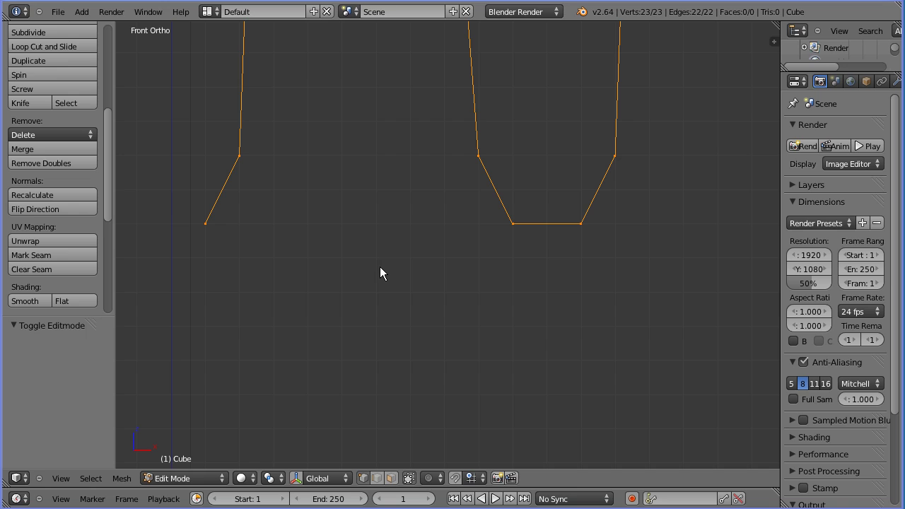